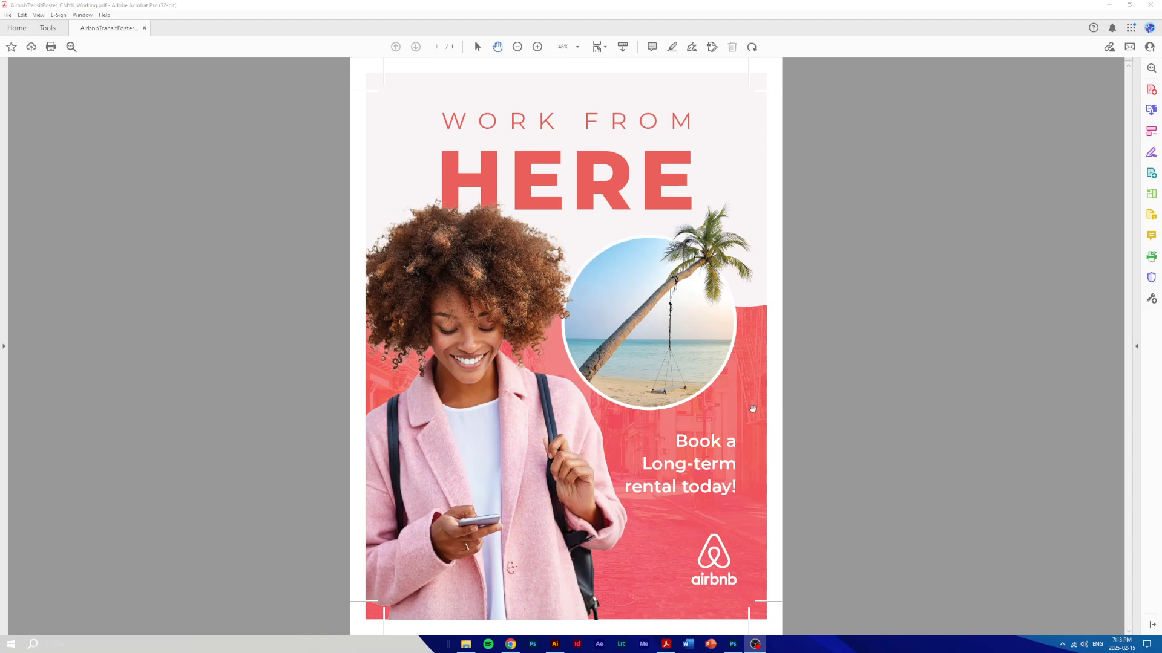
# Step: Switch to Illustrator and open the AirbnbTransitPoster_CMYK_Working Illustrator file from the Transit Shelter AI Demo folder
pyautogui.click(552, 645)
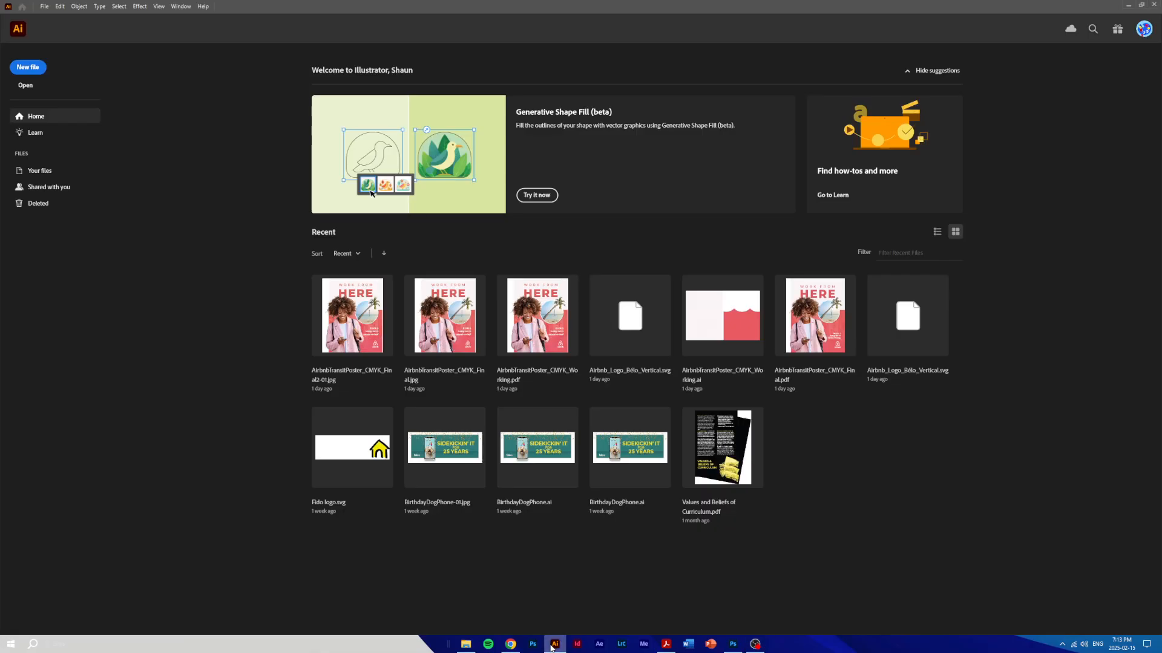
pyautogui.click(465, 644)
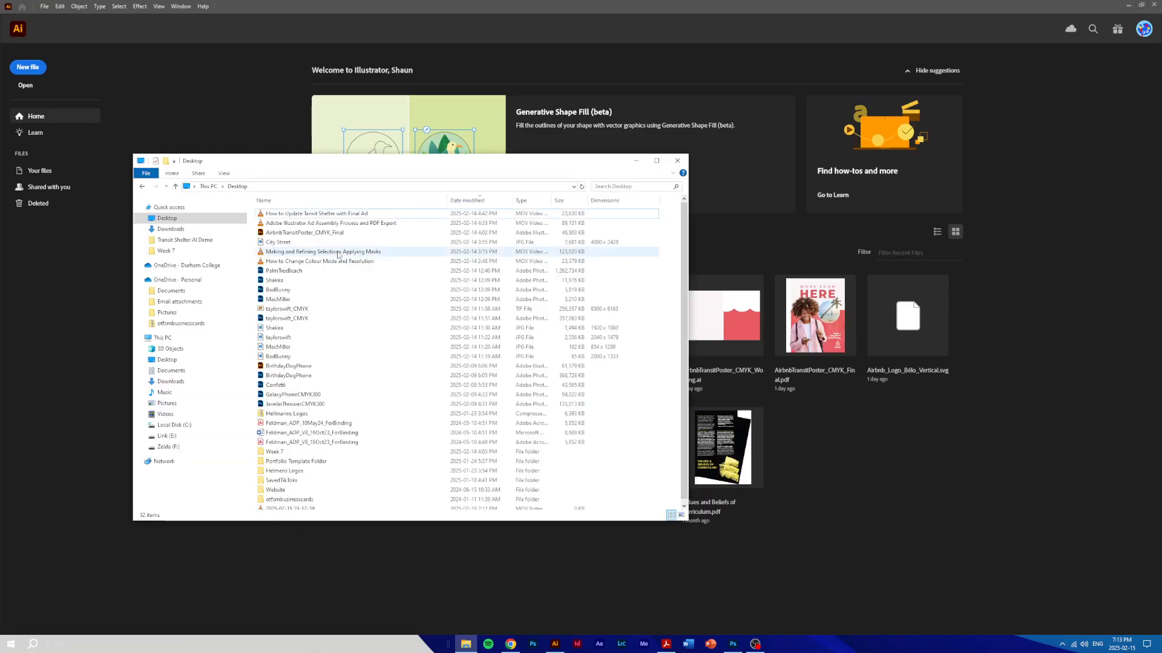
pyautogui.moveTo(290, 162); pyautogui.dragTo(0, 257)
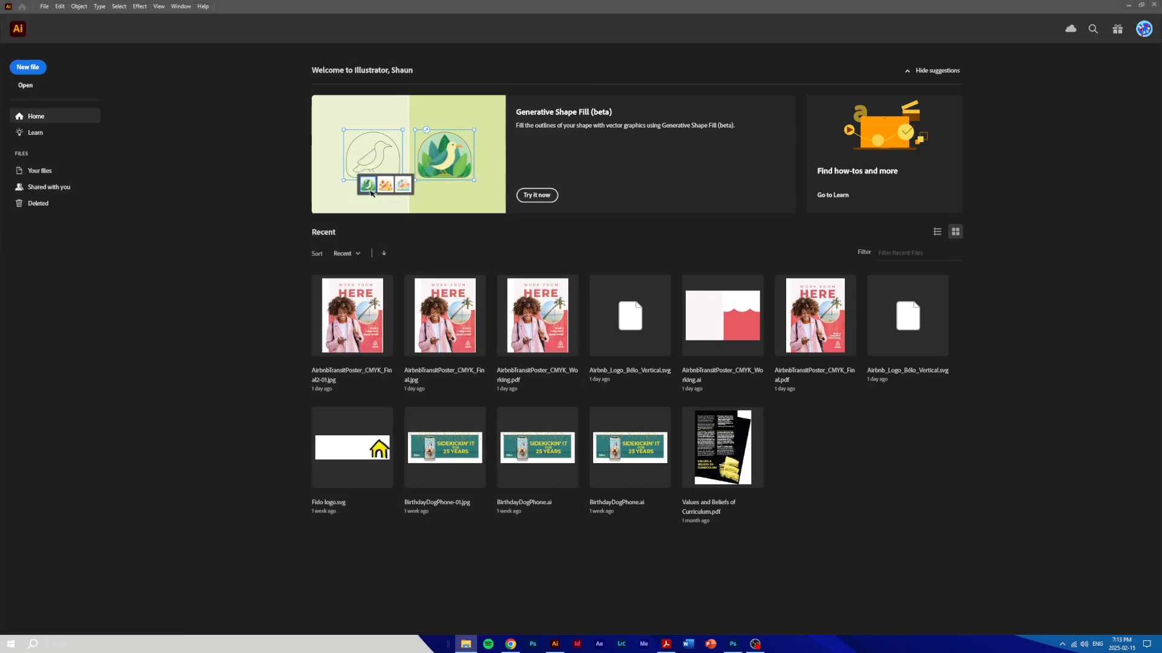
pyautogui.moveTo(0, 162); pyautogui.dragTo(550, 162)
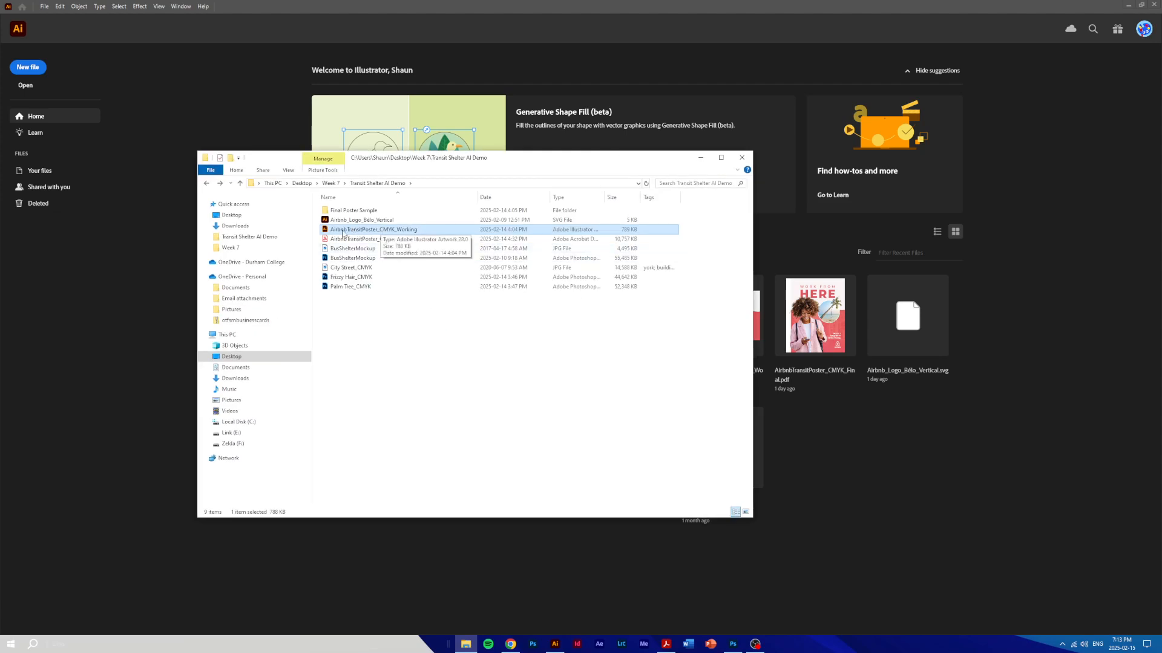
pyautogui.doubleClick(449, 233)
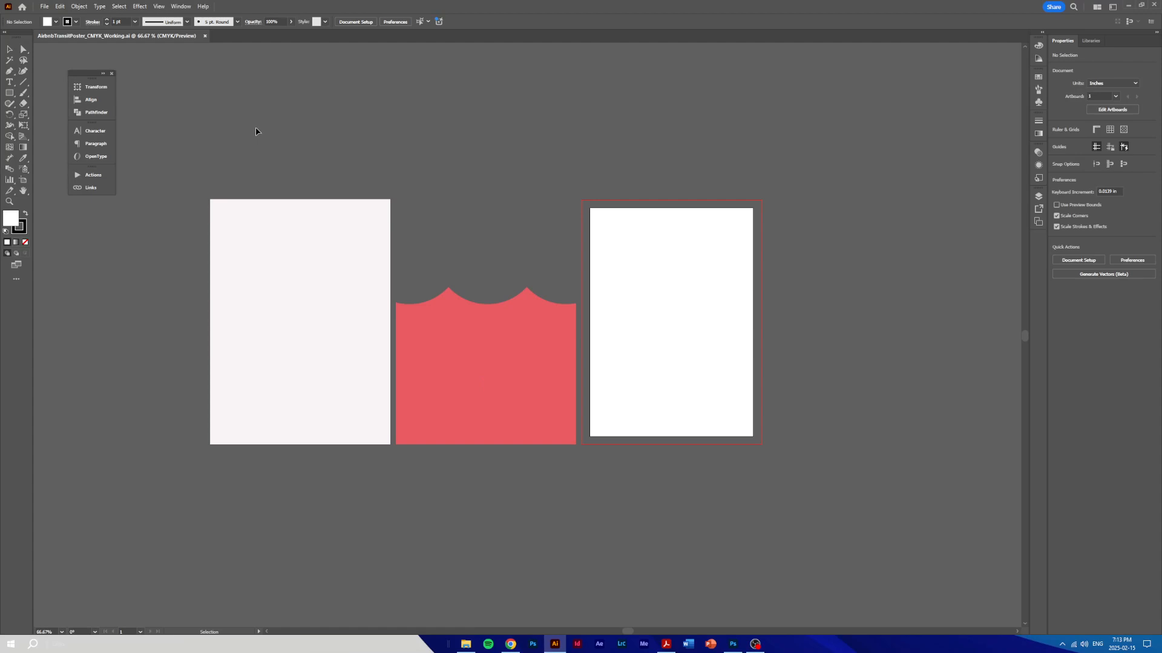
# Step: Examine the new document settings for size, orientation, bleed and advanced options without creating a document
pyautogui.click(46, 8)
pyautogui.click(53, 17)
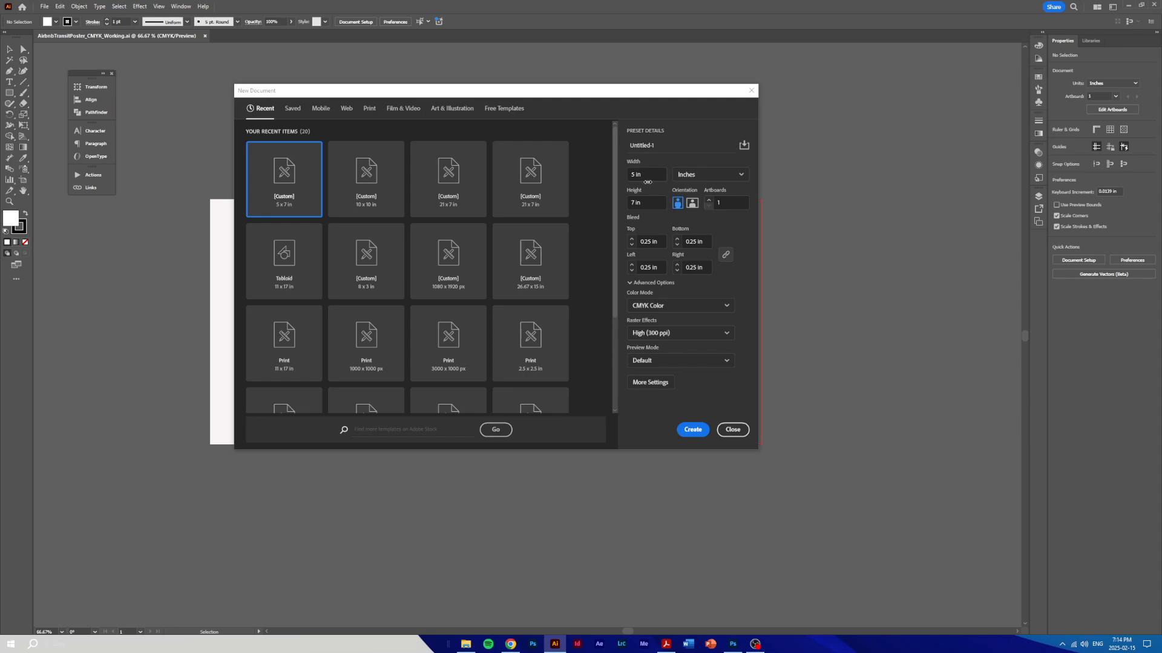
pyautogui.click(659, 202)
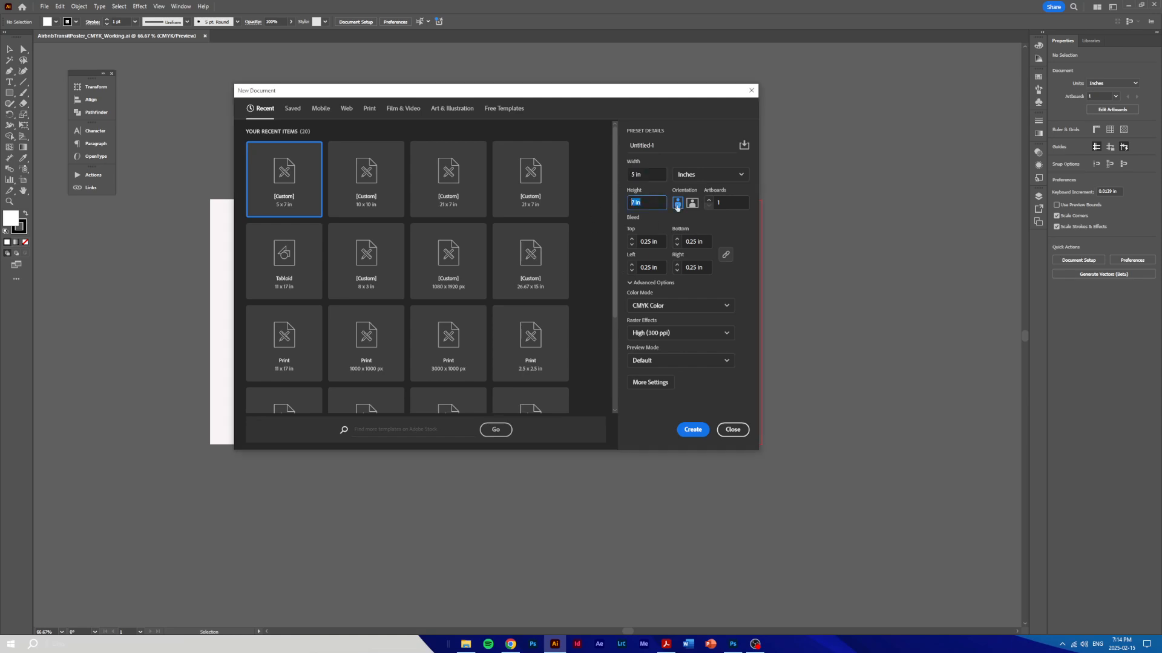
pyautogui.click(658, 238)
pyautogui.click(636, 284)
pyautogui.click(628, 284)
pyautogui.click(734, 430)
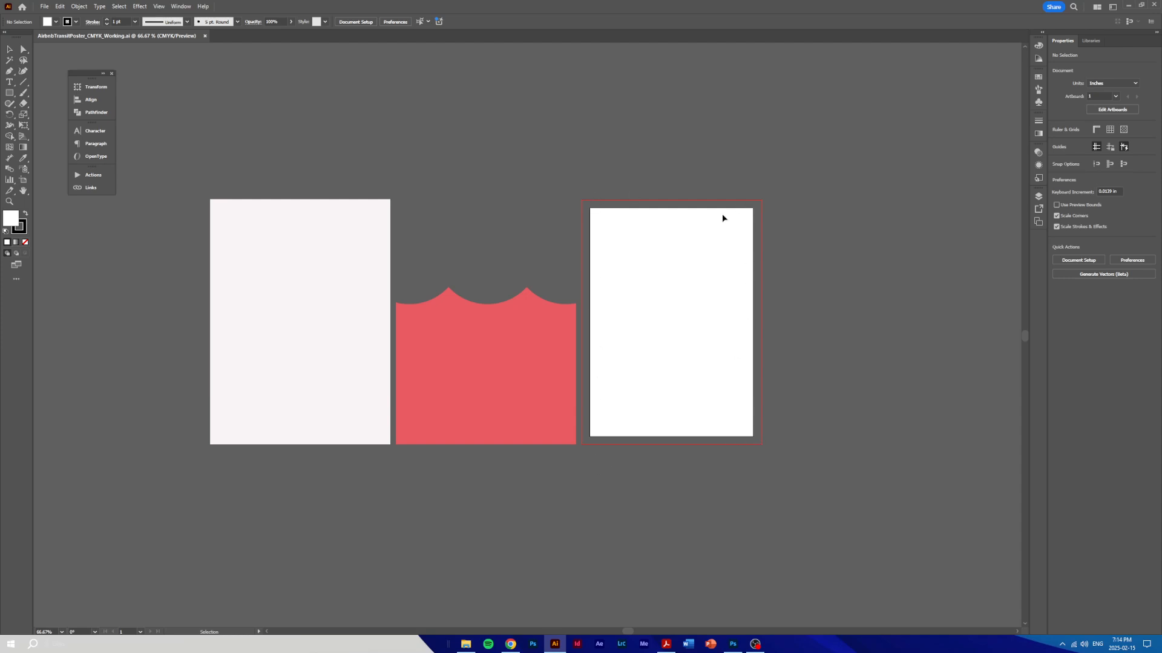
# Step: Move the off-white rectangle and the red scalloped shape onto the artboard, aligned to its bleed edges with the red shape at the bottom
pyautogui.press('space')
pyautogui.moveTo(781, 222); pyautogui.dragTo(662, 224)
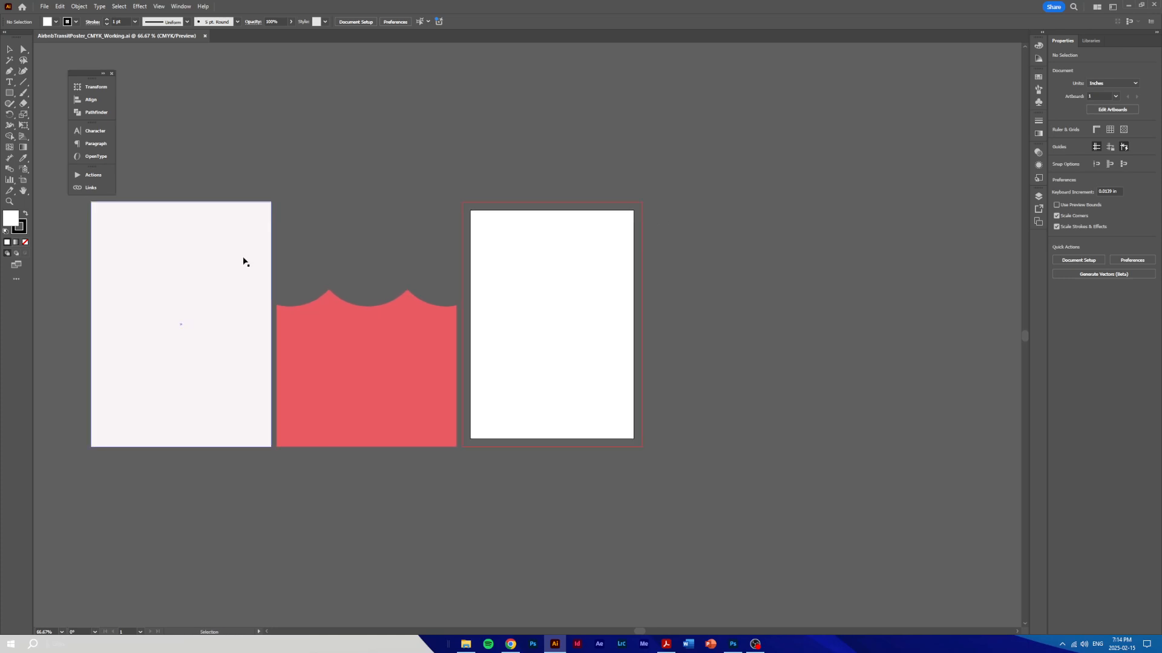
pyautogui.moveTo(244, 262); pyautogui.dragTo(608, 277)
pyautogui.click(700, 347)
pyautogui.moveTo(381, 354); pyautogui.dragTo(568, 347)
pyautogui.click(726, 321)
pyautogui.moveTo(742, 305); pyautogui.dragTo(618, 304)
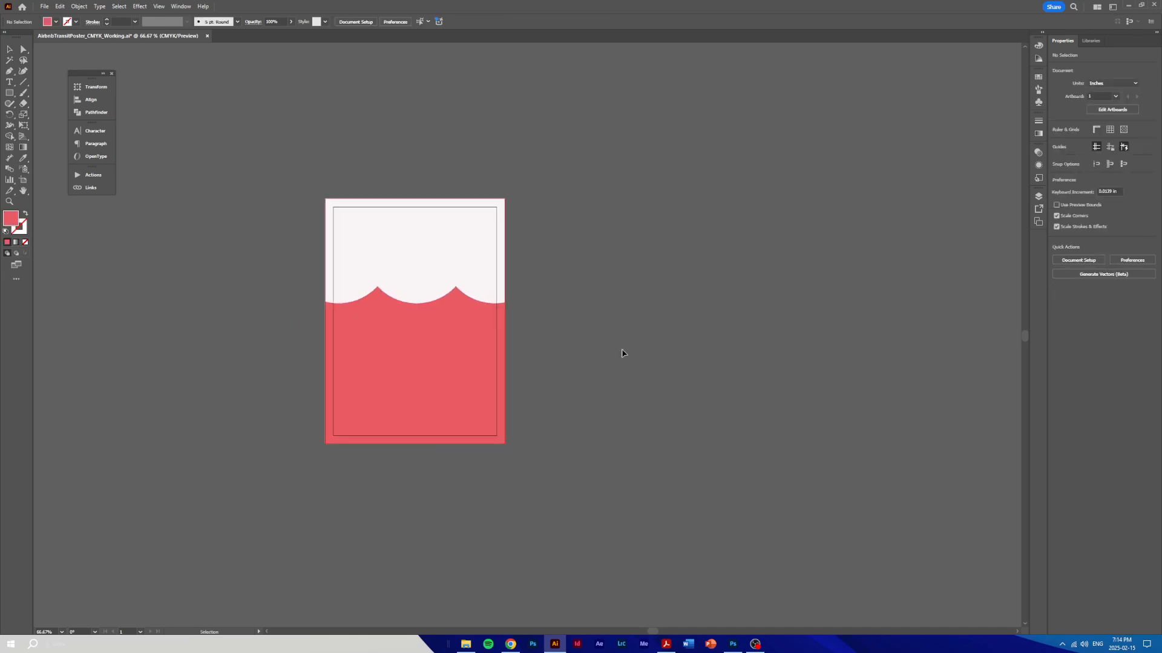
# Step: Show the document's layers and add two new layers above Layer 1
pyautogui.click(1039, 197)
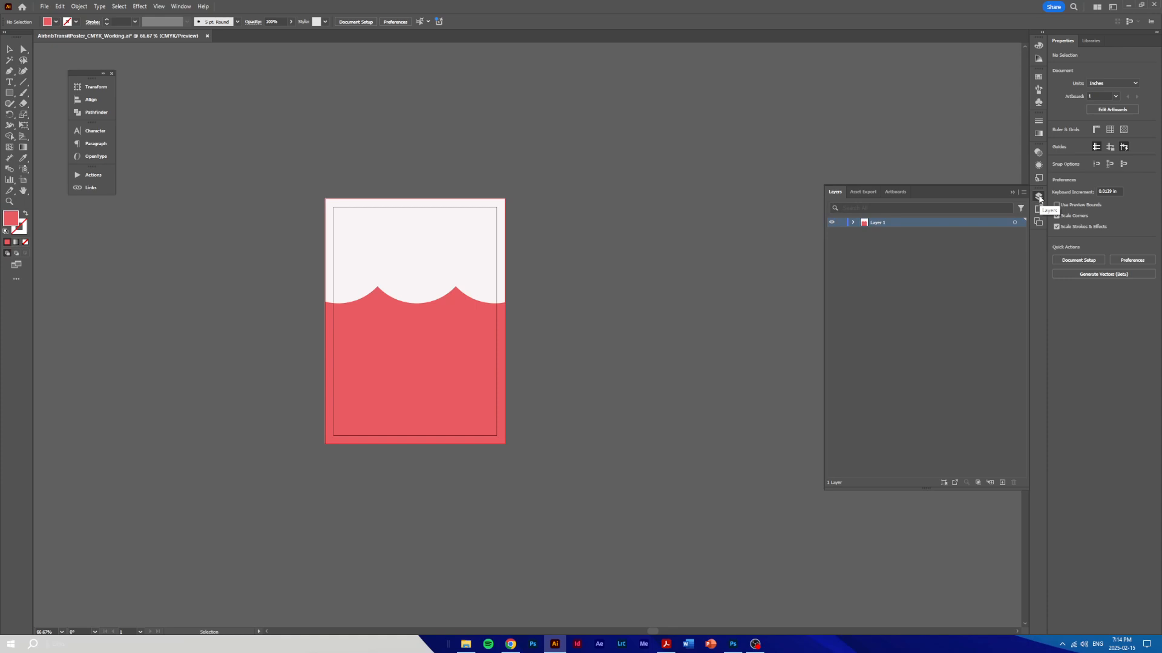
pyautogui.click(185, 7)
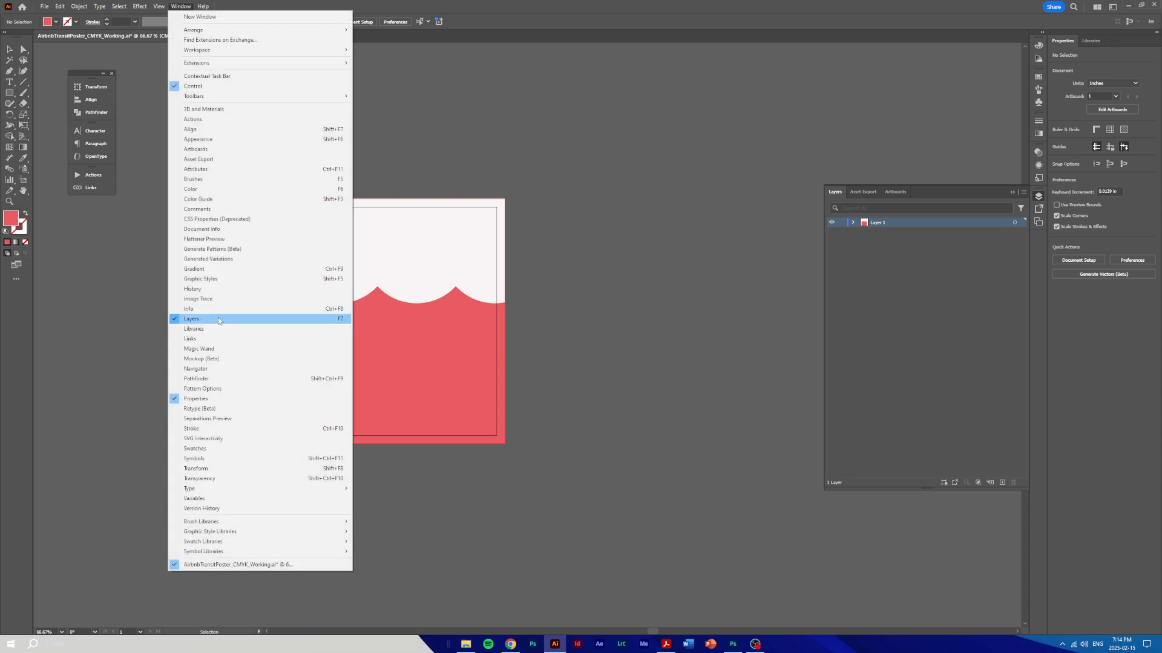
pyautogui.click(434, 321)
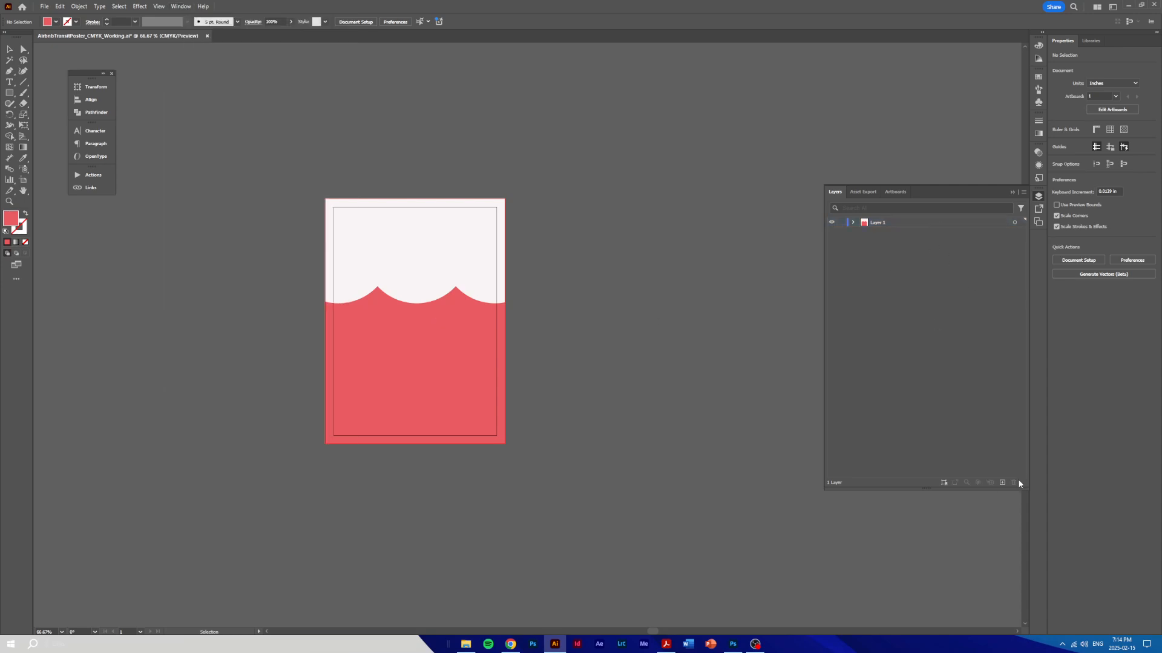
pyautogui.click(1002, 483)
pyautogui.click(1002, 483)
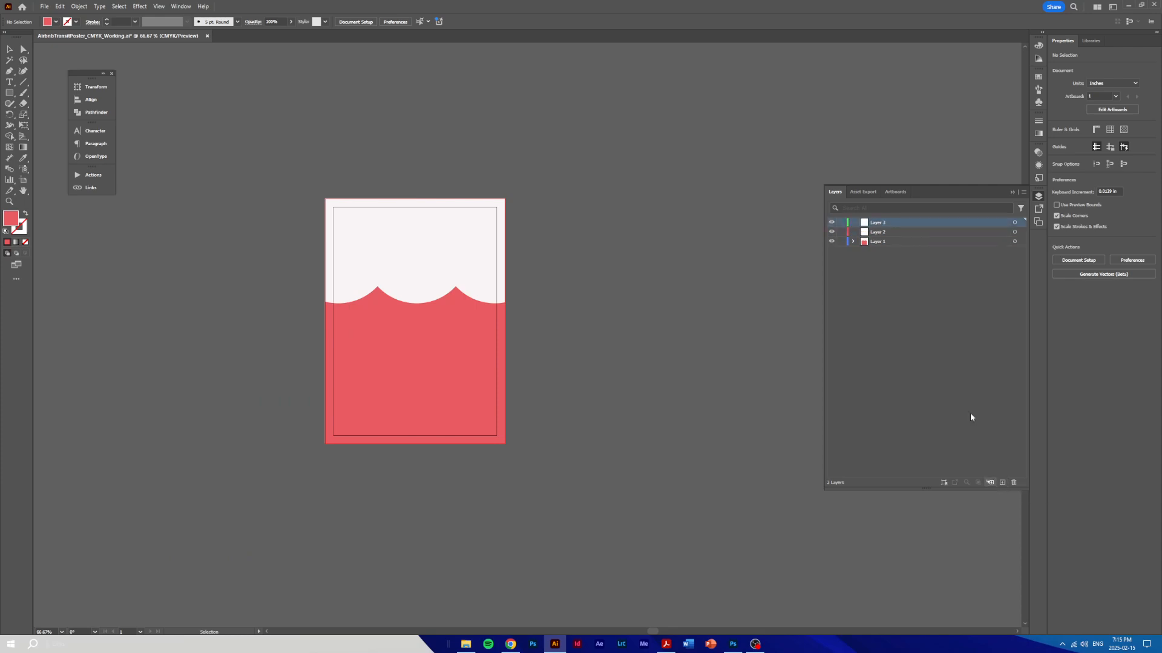
# Step: Rename the middle layer Artwork and the uppermost layer Text
pyautogui.click(869, 233)
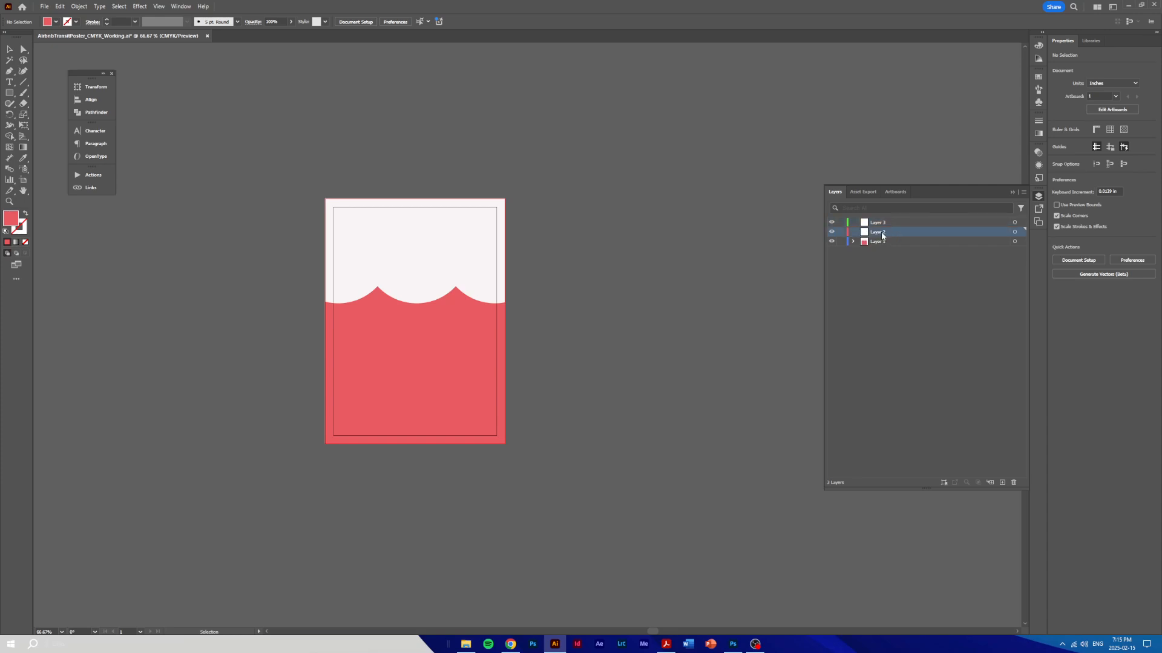
pyautogui.doubleClick(881, 232)
pyautogui.write('Artwor')
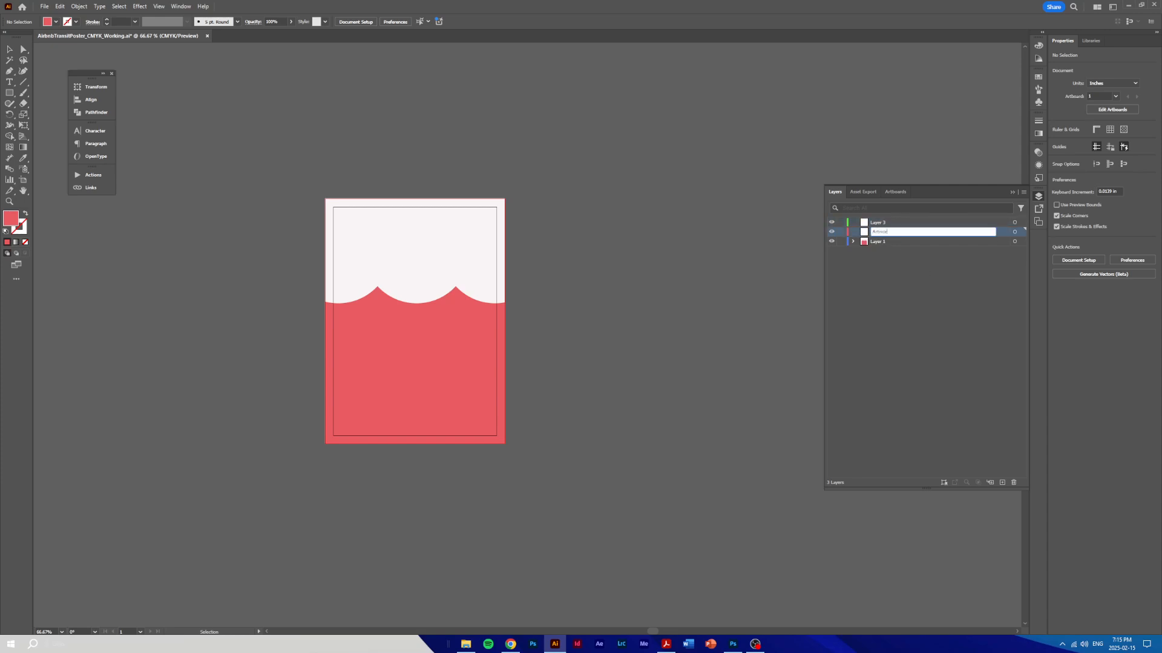
pyautogui.write('k')
pyautogui.press('Return')
pyautogui.doubleClick(880, 223)
pyautogui.write('Text')
pyautogui.press('Return')
pyautogui.click(932, 329)
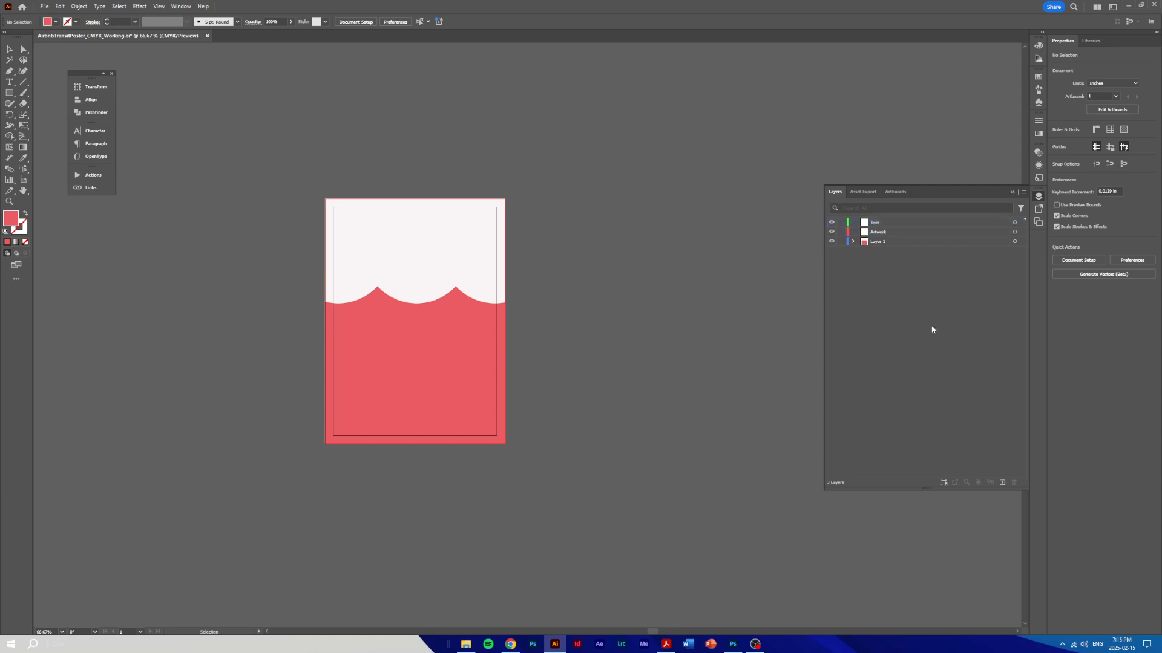
# Step: Rename the lowest layer Background and make it the active layer
pyautogui.doubleClick(879, 241)
pyautogui.write('Backgro')
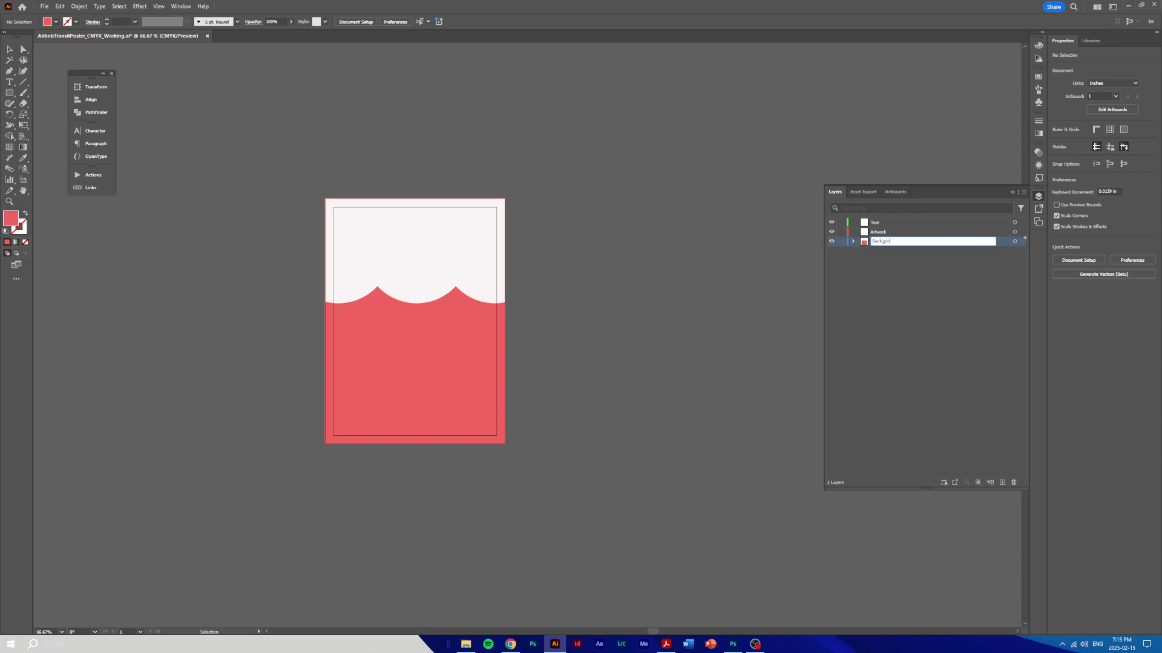
pyautogui.write('und')
pyautogui.click(930, 290)
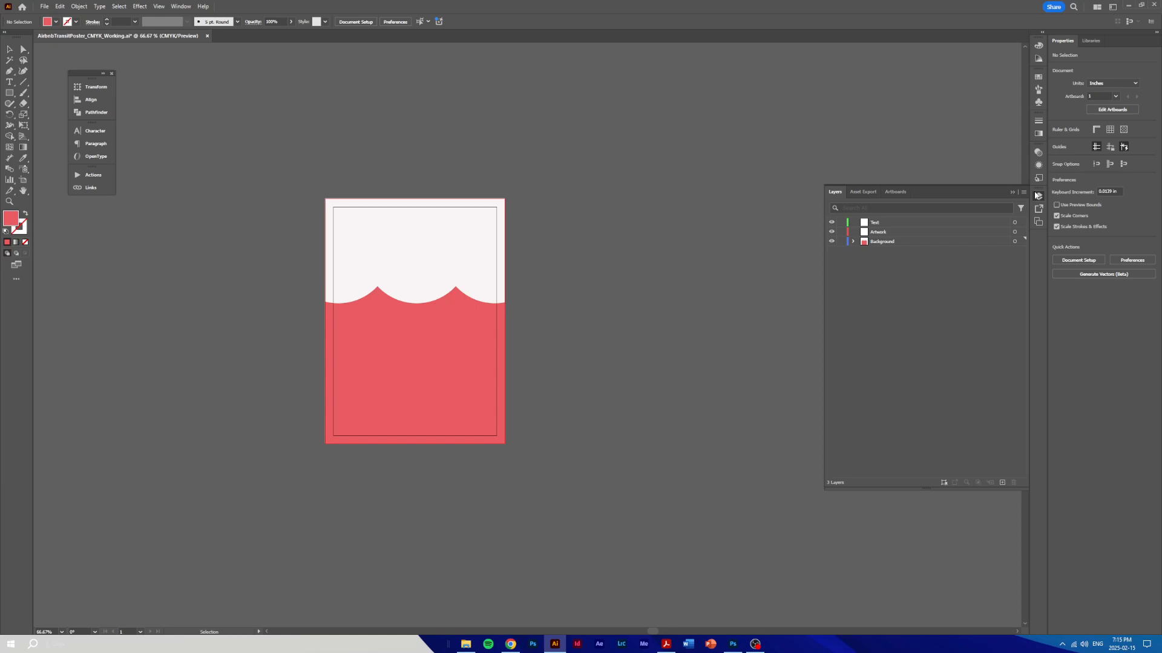
pyautogui.click(863, 245)
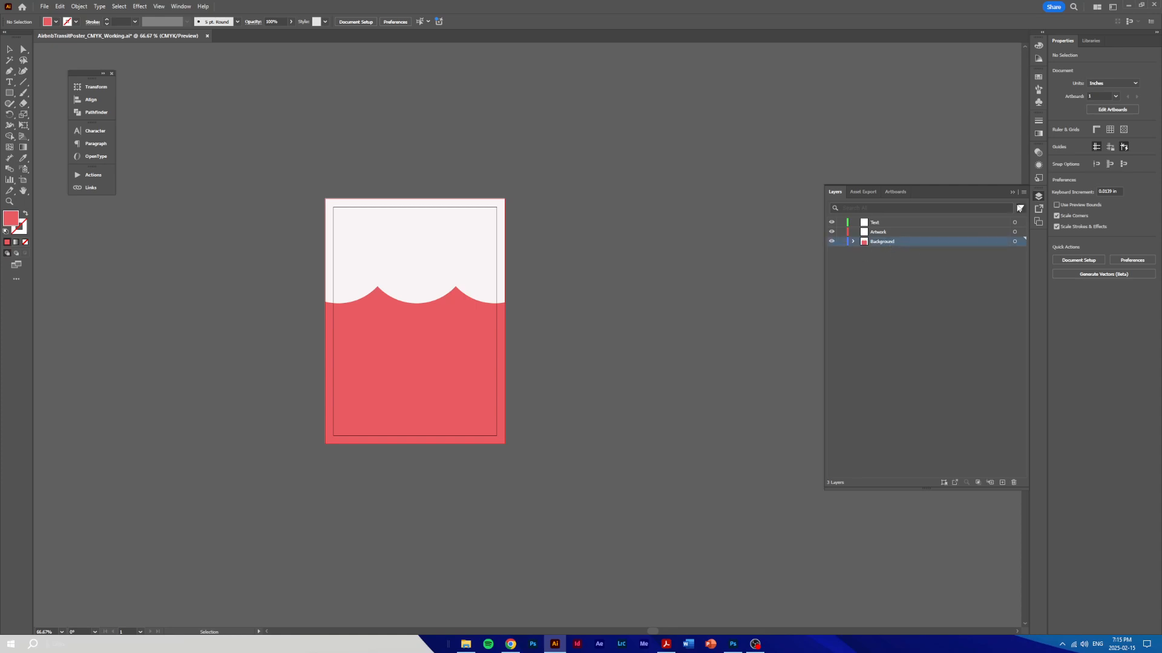
pyautogui.click(1037, 200)
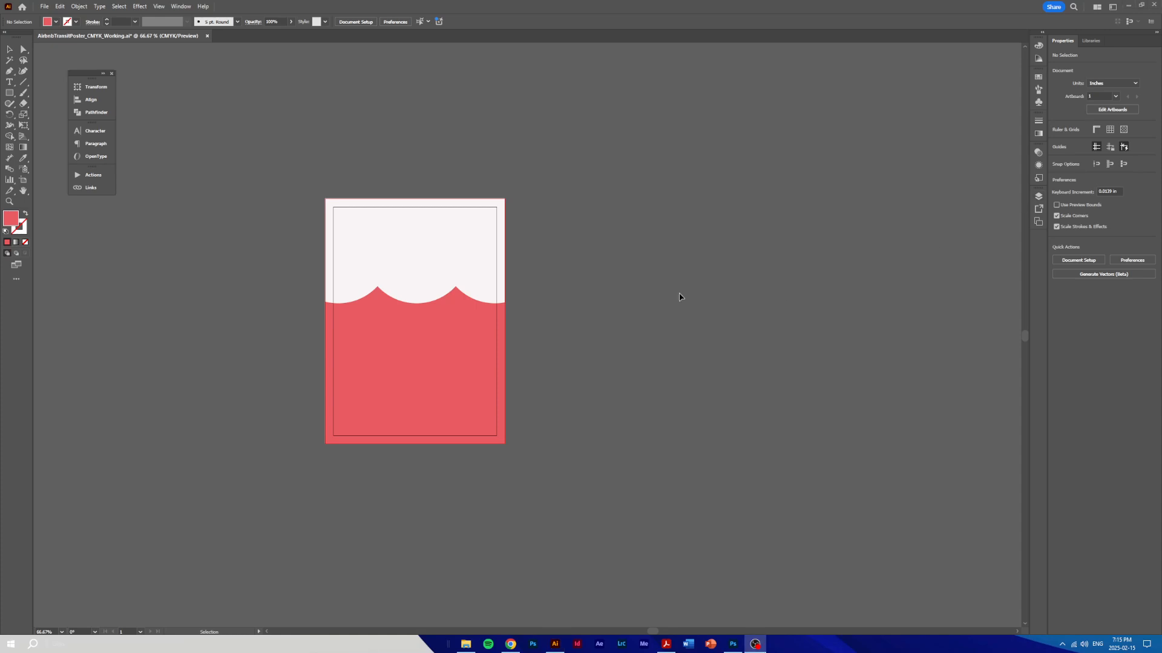
# Step: Check the finished poster PDF in Acrobat and place City Street_CMYK in Illustrator as a link, about 9.2 in wide, along the poster's bottom bleed
pyautogui.hotkey('alt', 'Tab')
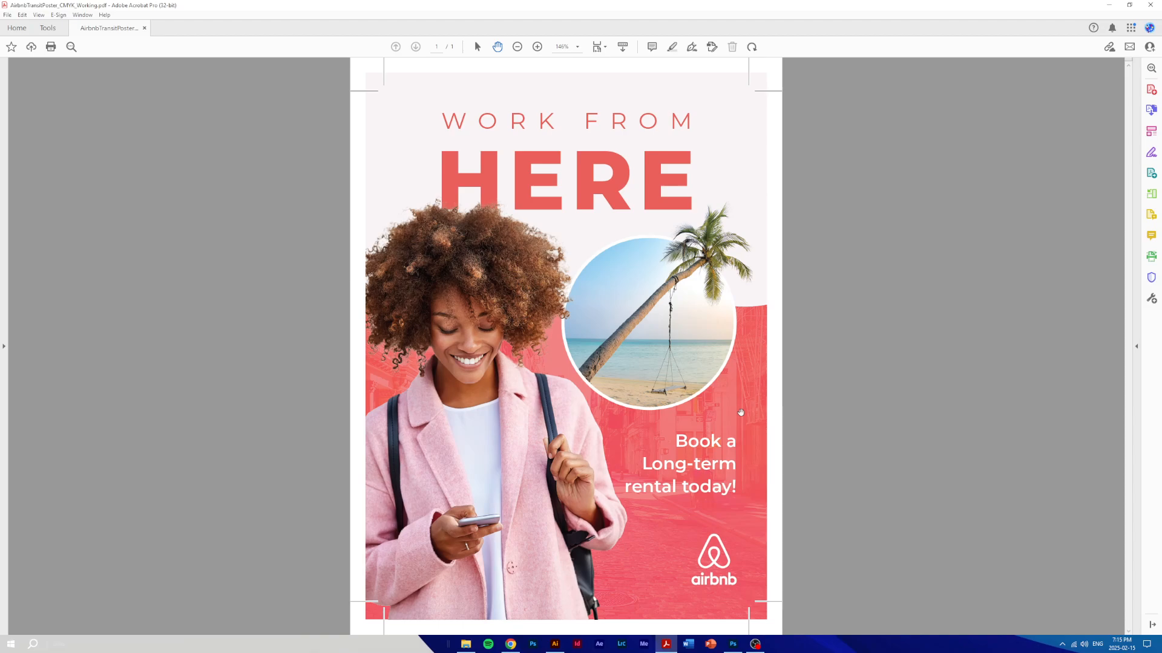
pyautogui.hotkey('alt', 'Tab')
pyautogui.hotkey('alt', 'Tab')
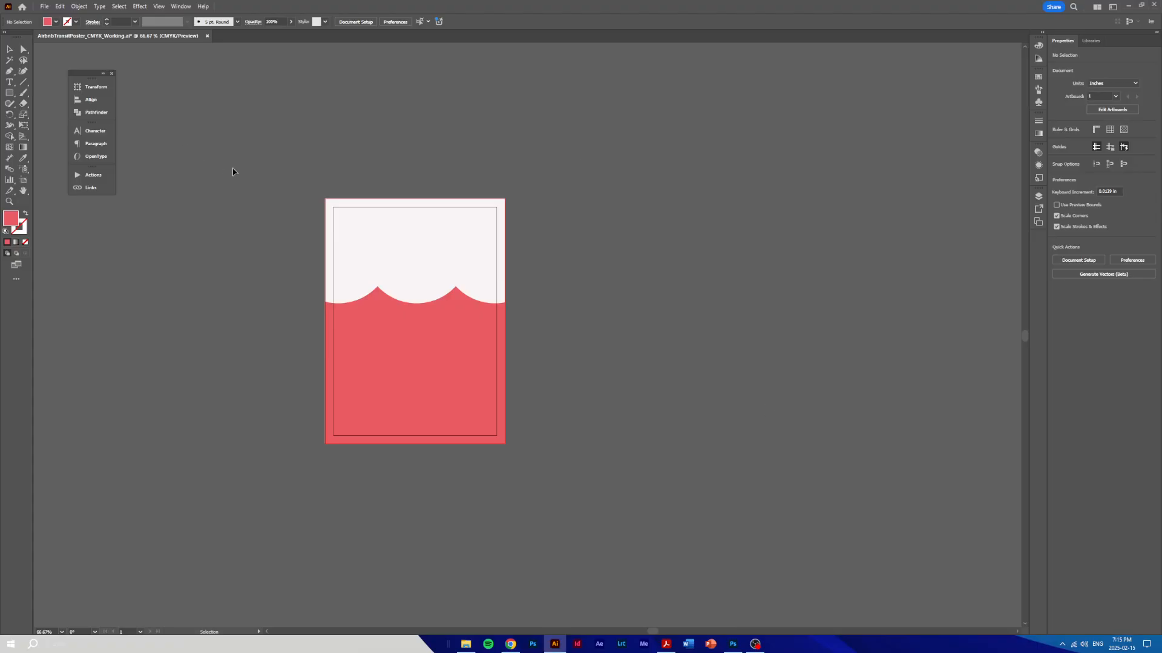
pyautogui.click(45, 7)
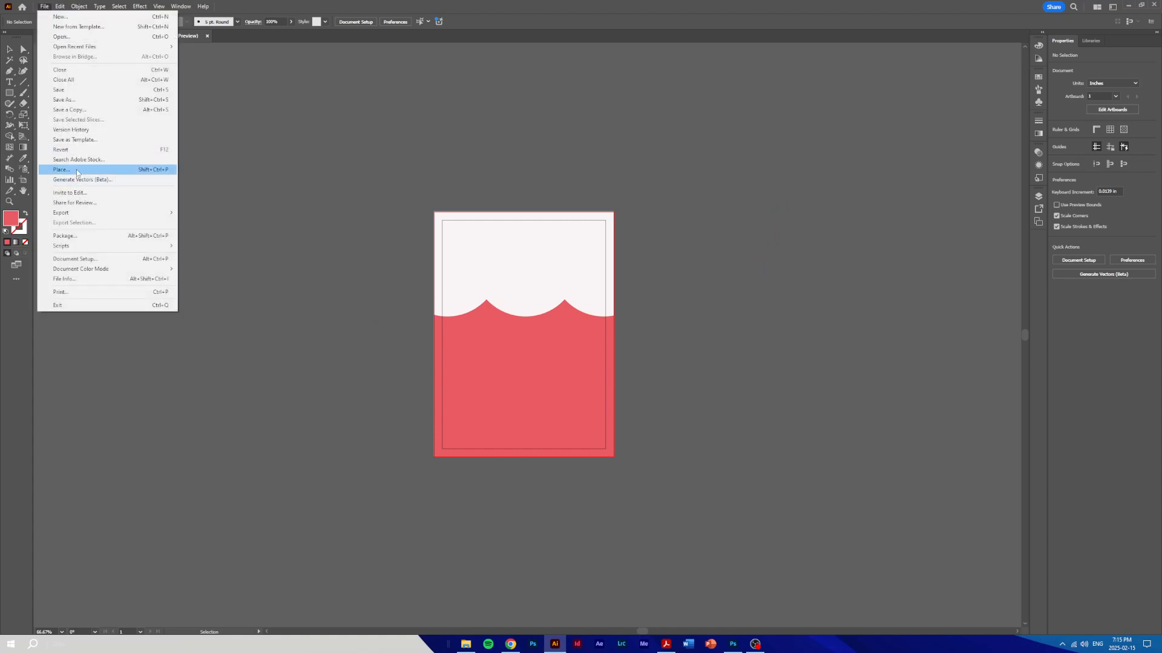
pyautogui.click(76, 171)
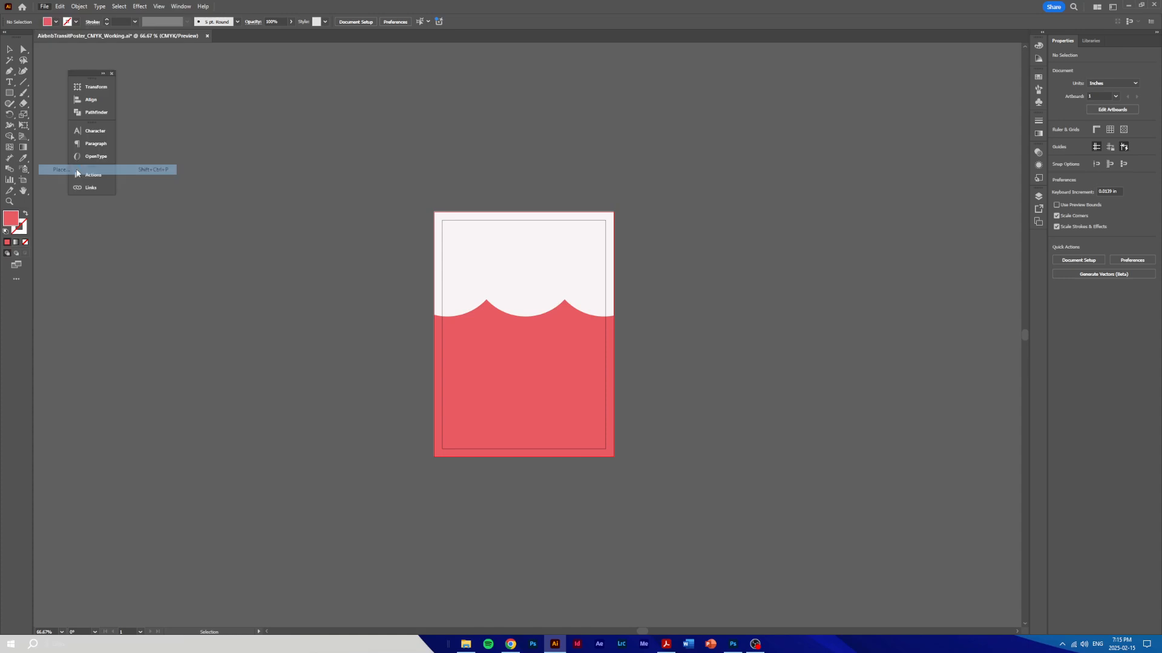
pyautogui.click(419, 76)
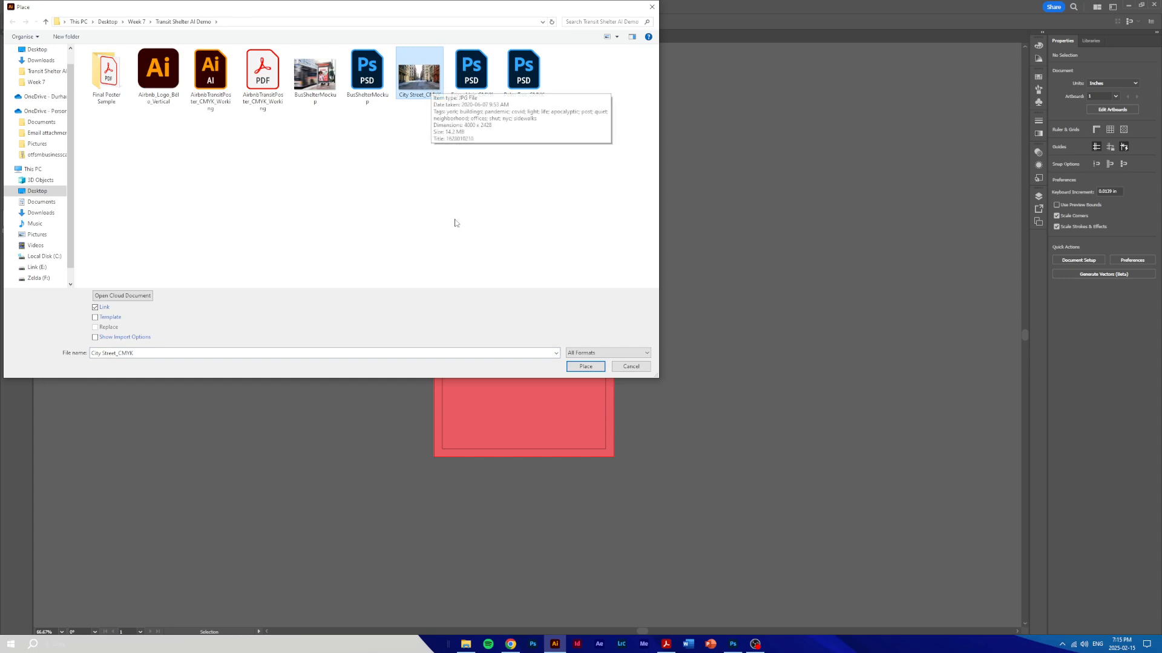
pyautogui.click(586, 367)
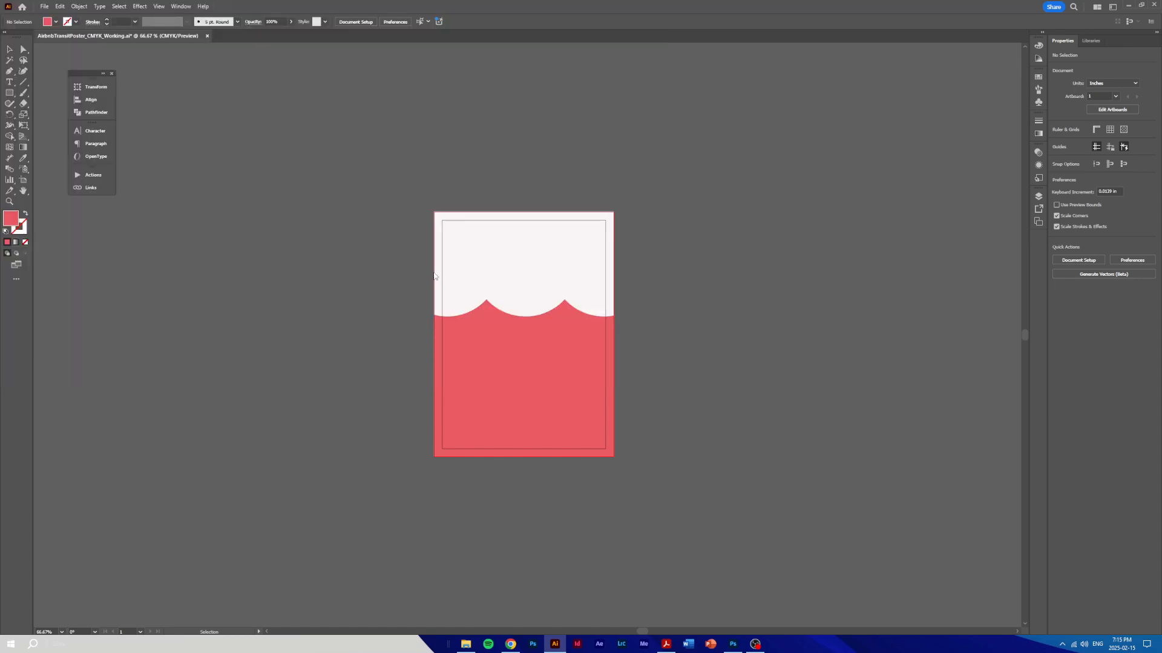
pyautogui.moveTo(417, 275); pyautogui.dragTo(718, 501)
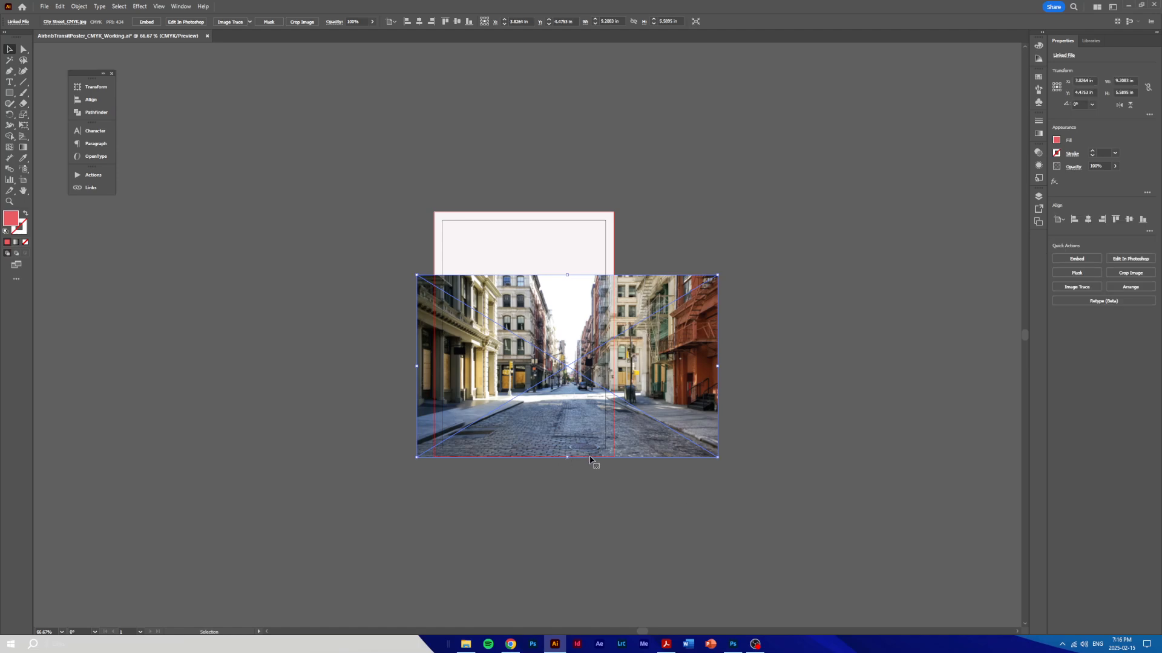
# Step: Shift the street image horizontally to X 2.5 in so it is centred on the artboard, keeping it on the bottom bleed edge
pyautogui.hotkey('ctrl', '=')
pyautogui.hotkey('ctrl', '=')
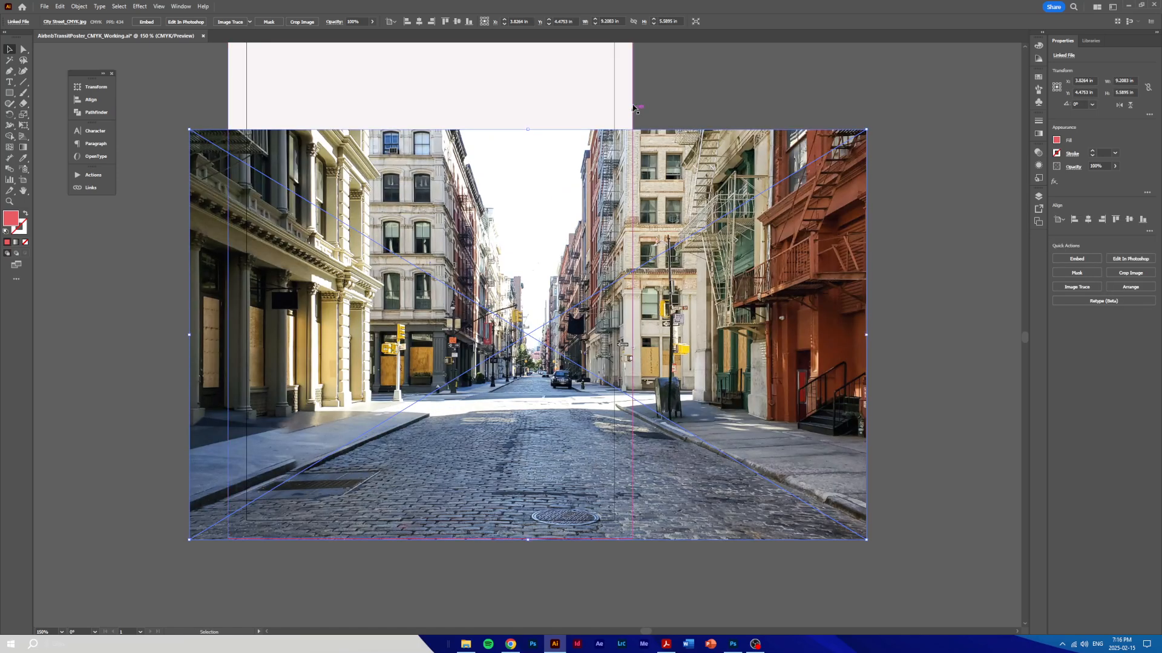
pyautogui.rightClick(323, 525)
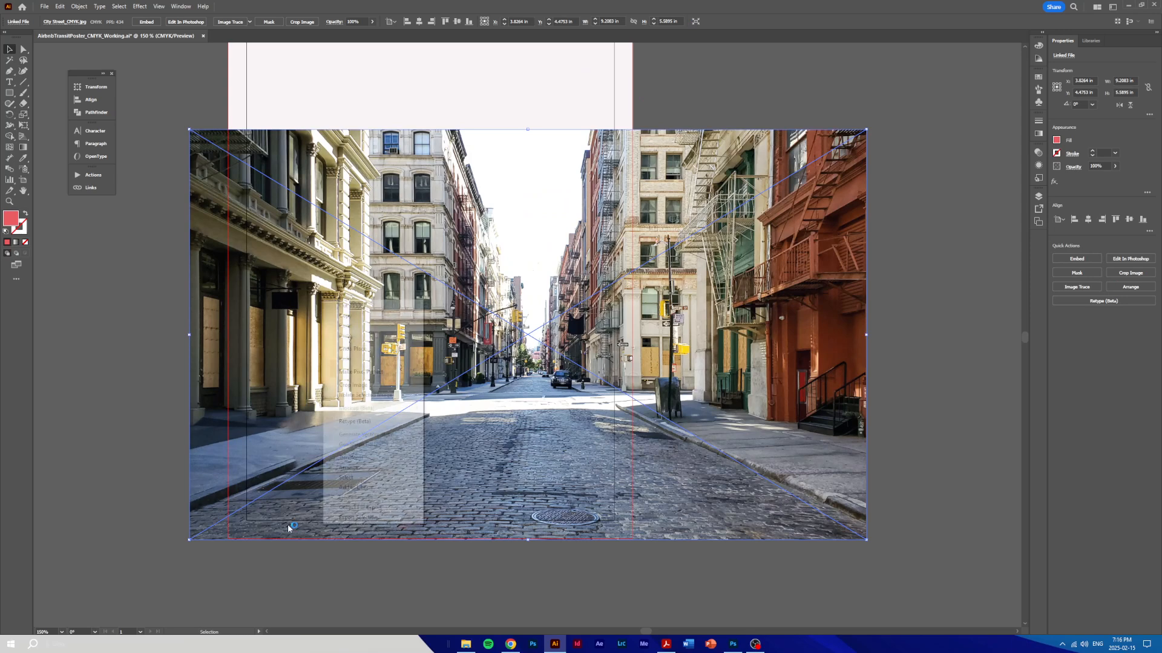
pyautogui.click(147, 515)
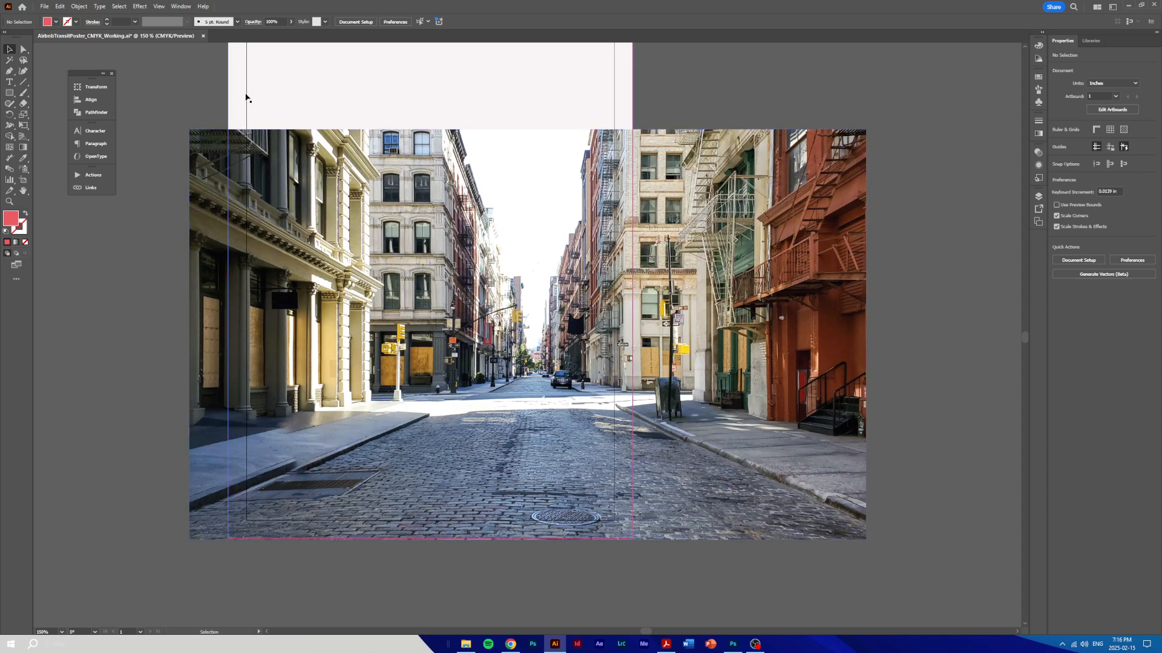
pyautogui.moveTo(342, 87); pyautogui.dragTo(392, 154)
pyautogui.moveTo(392, 155); pyautogui.dragTo(405, 154)
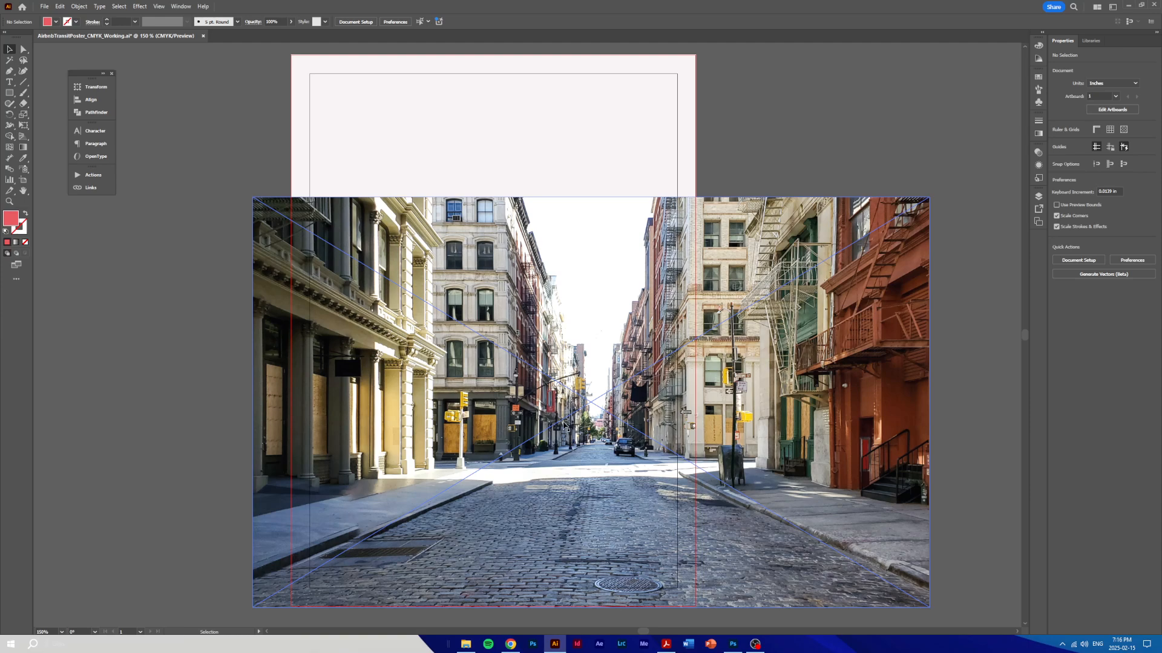
pyautogui.moveTo(842, 355); pyautogui.dragTo(755, 354)
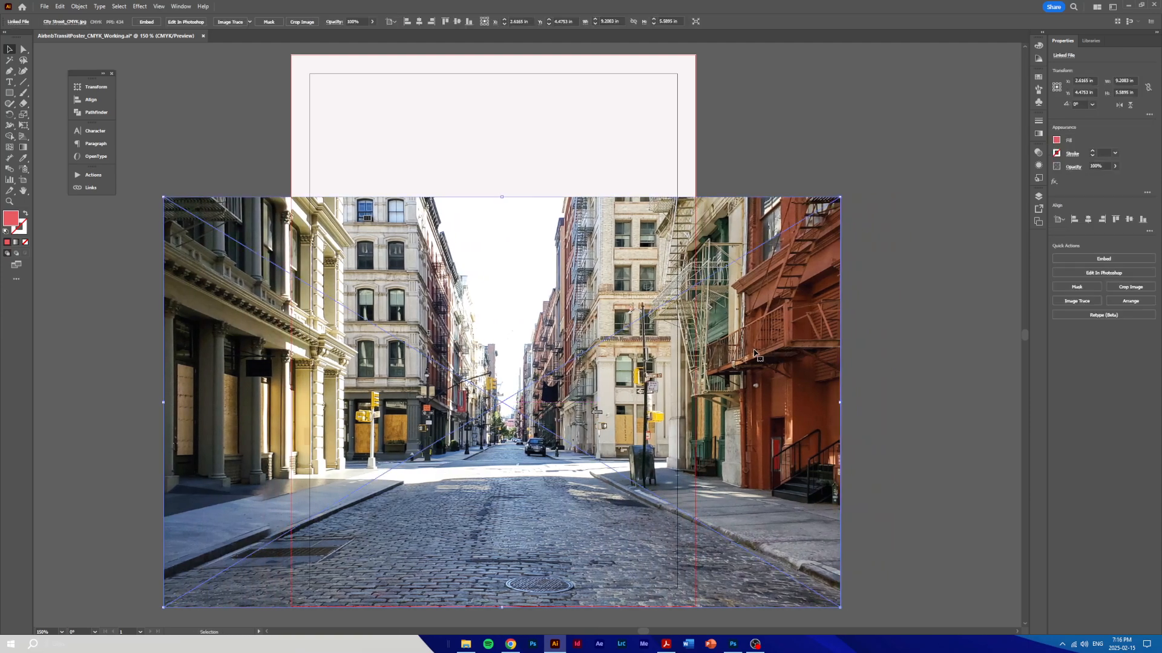
pyautogui.hotkey('shift', 'Left')
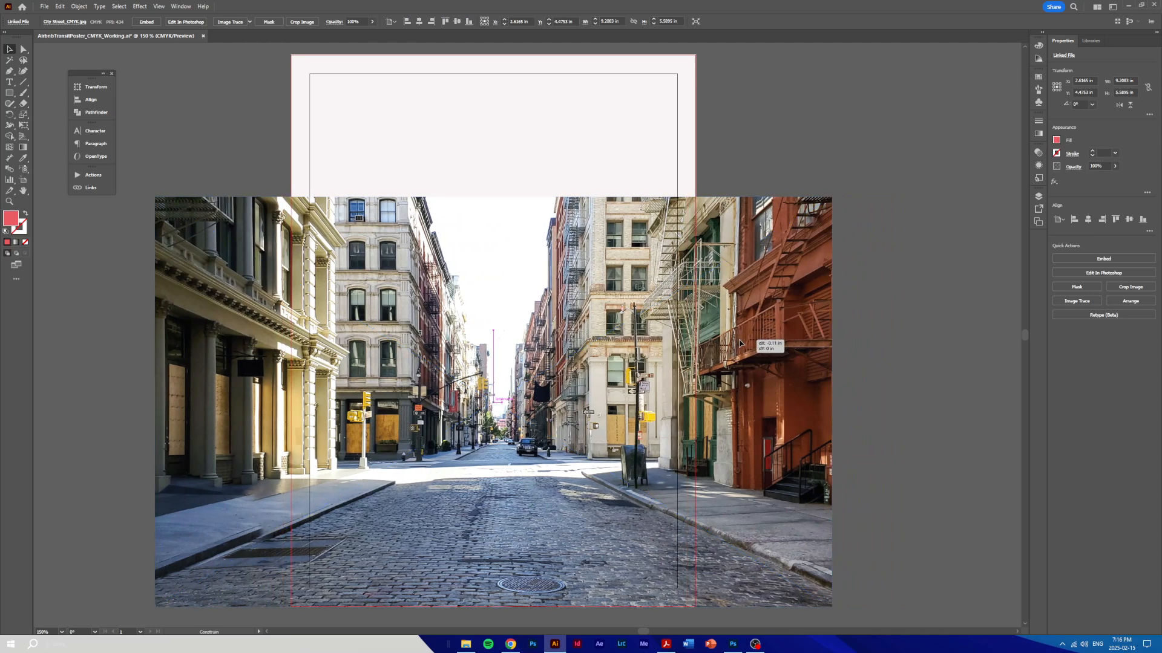
pyautogui.click(902, 175)
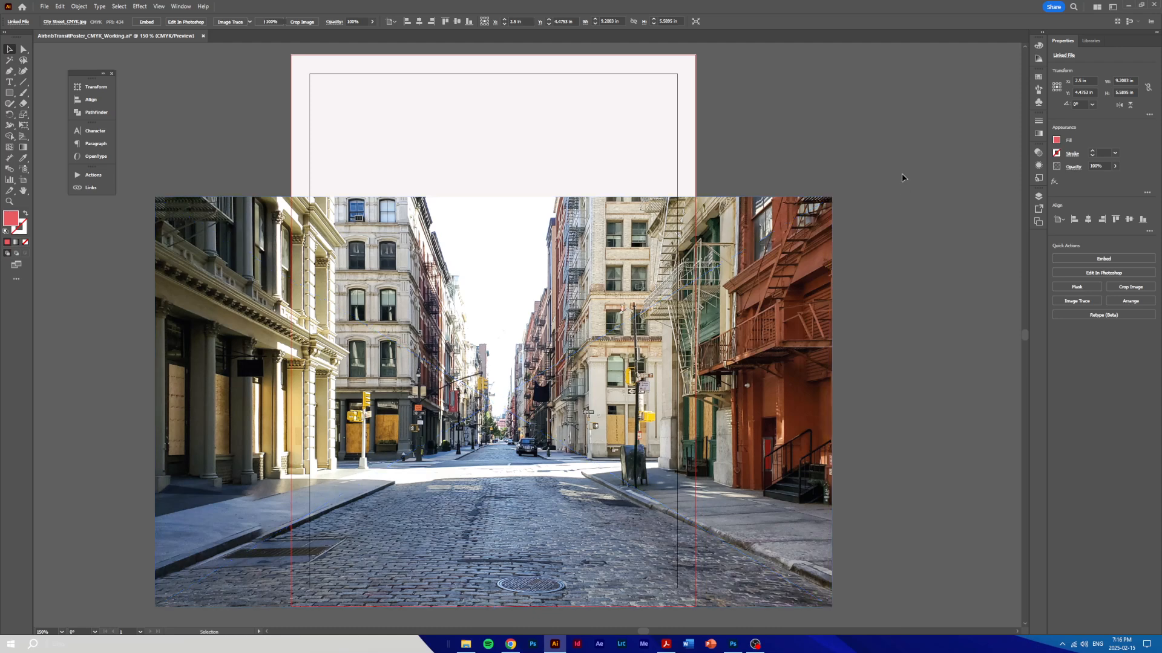
# Step: Move the linked street image below the red scalloped shape in the Background layer and scale it down to about 8.4 in wide
pyautogui.hotkey('ctrl', '-')
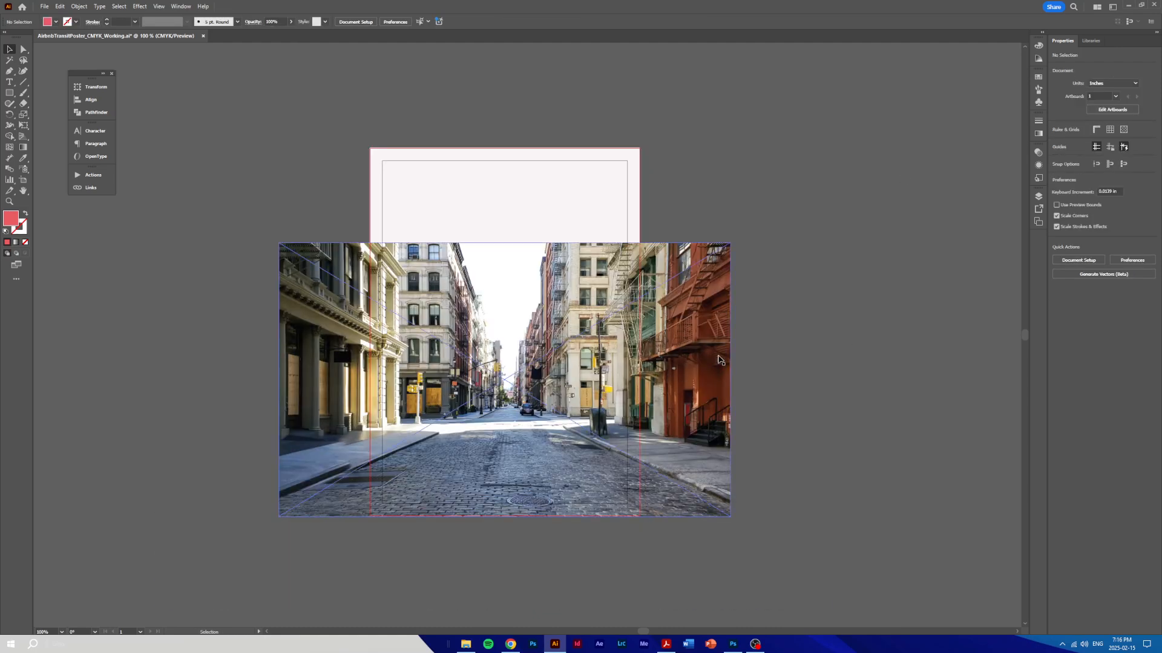
pyautogui.click(686, 327)
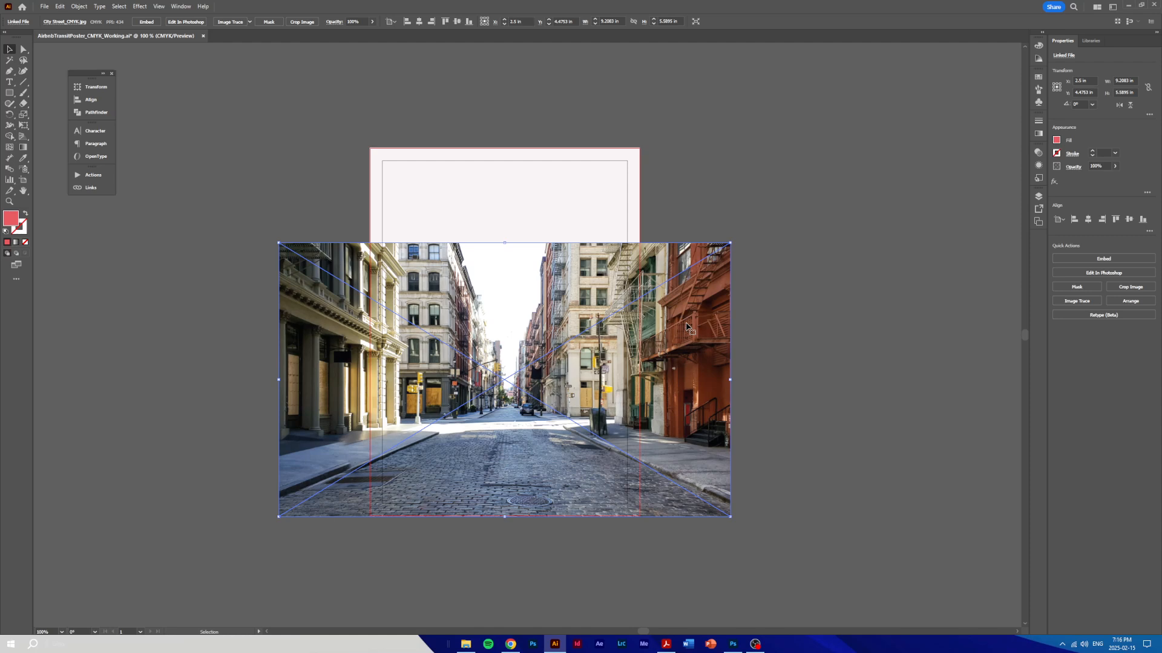
pyautogui.click(1038, 198)
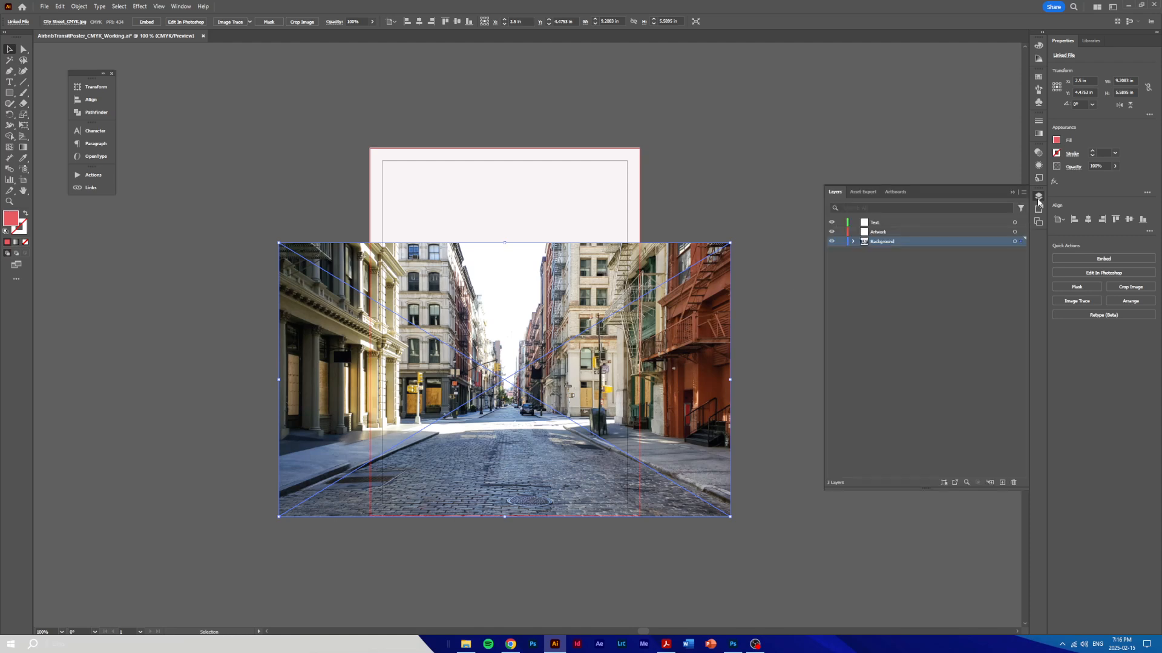
pyautogui.click(852, 242)
pyautogui.click(883, 254)
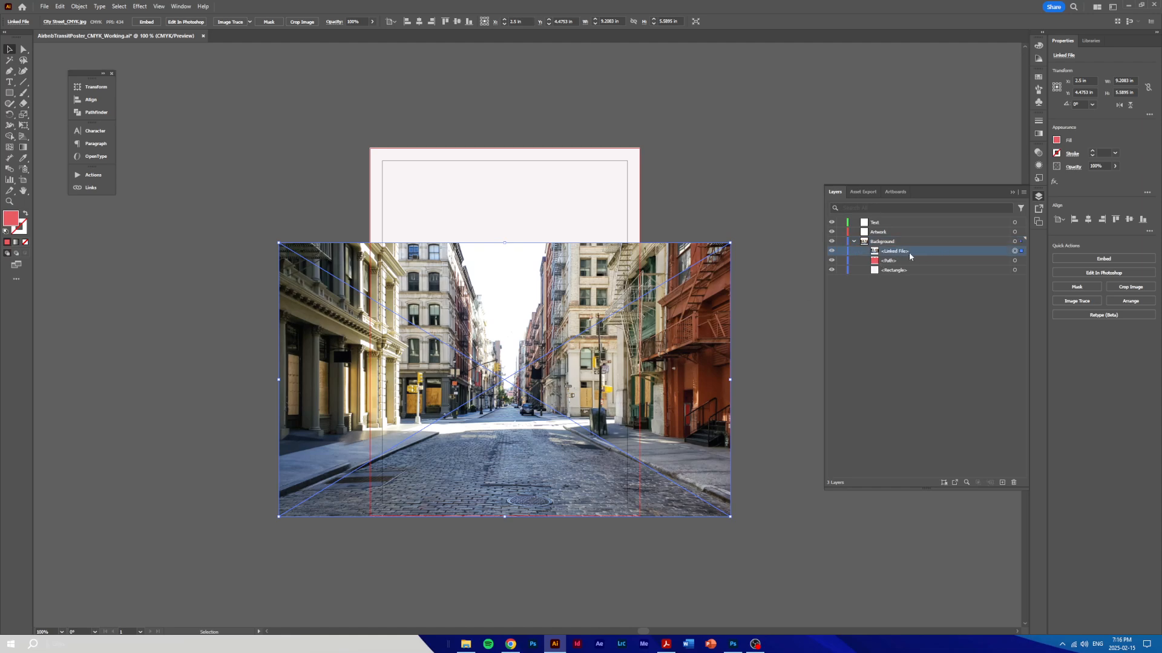
pyautogui.moveTo(909, 256); pyautogui.dragTo(905, 270)
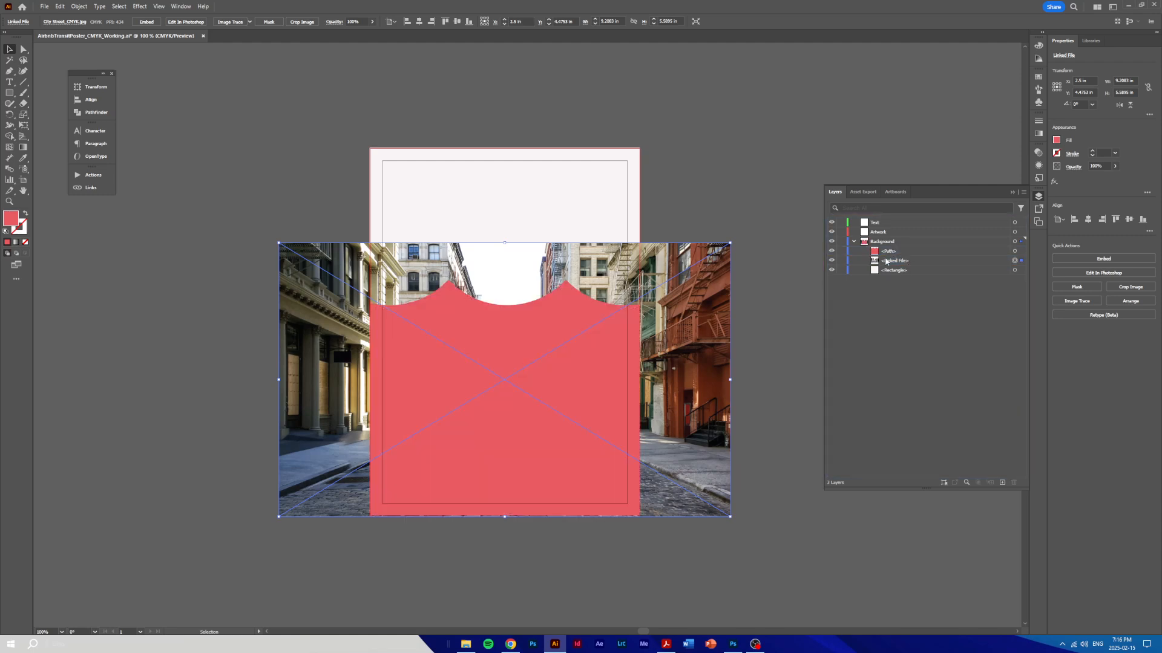
pyautogui.moveTo(732, 244); pyautogui.dragTo(703, 294)
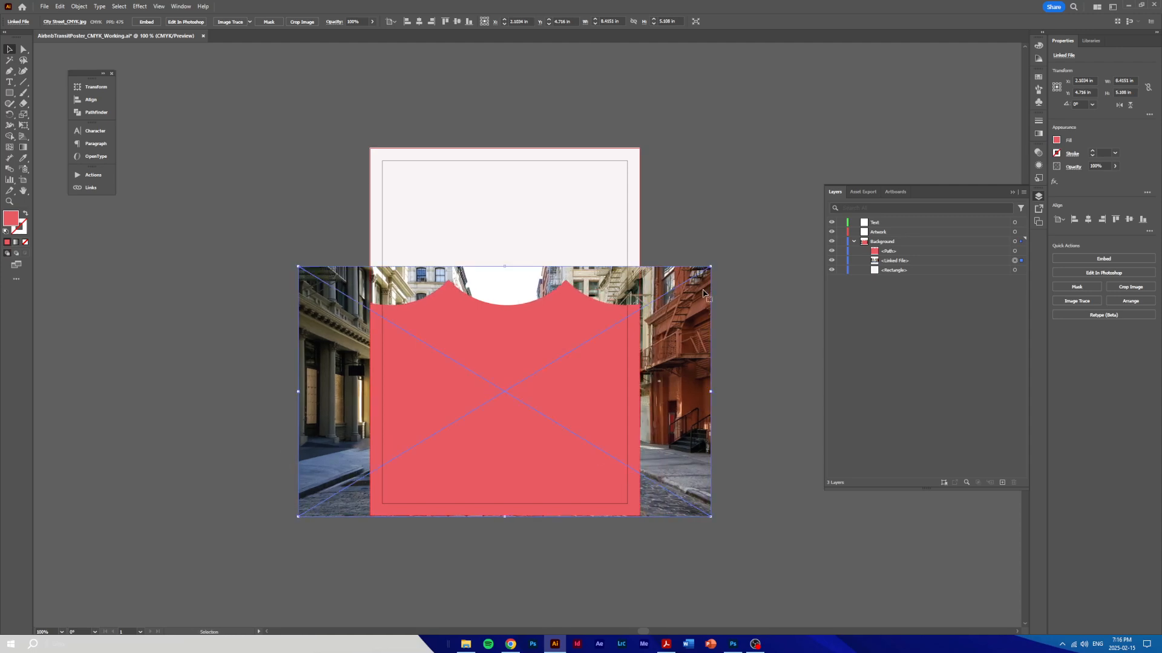
pyautogui.click(731, 387)
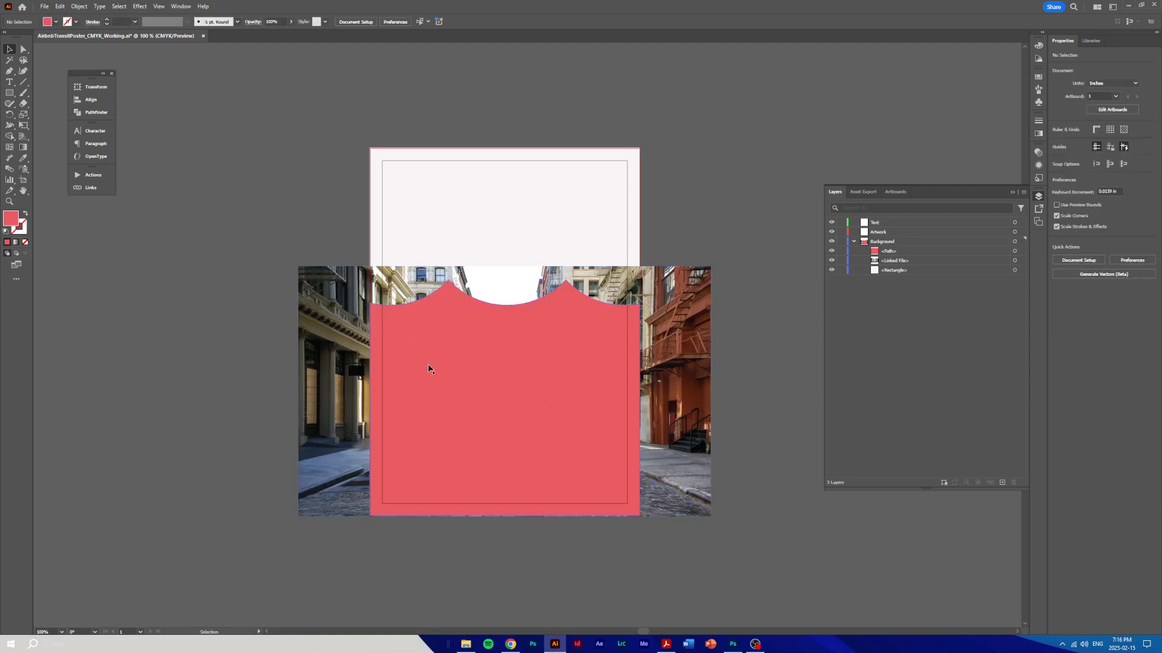
pyautogui.hotkey('ctrl', 'a')
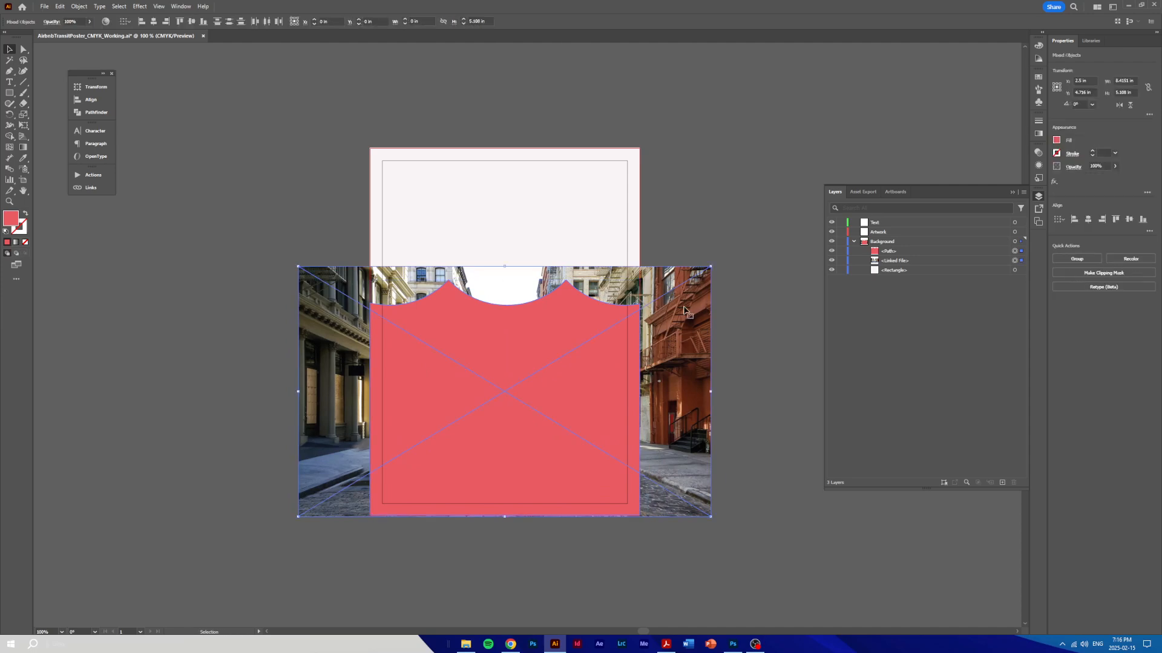
pyautogui.rightClick(684, 310)
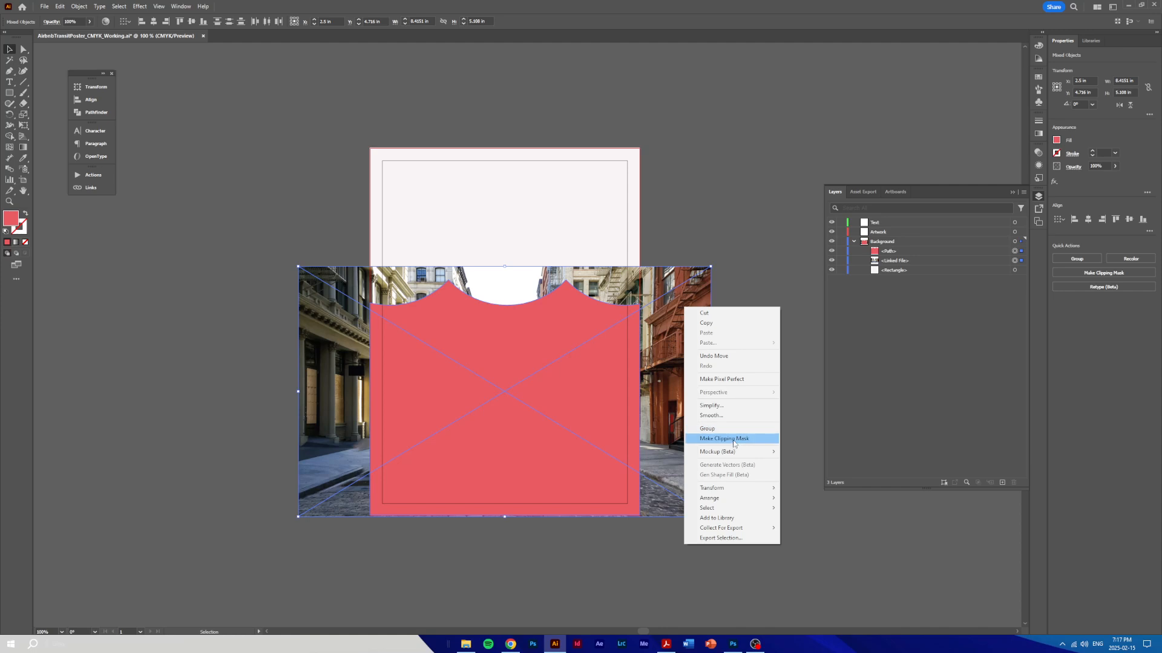
pyautogui.click(761, 237)
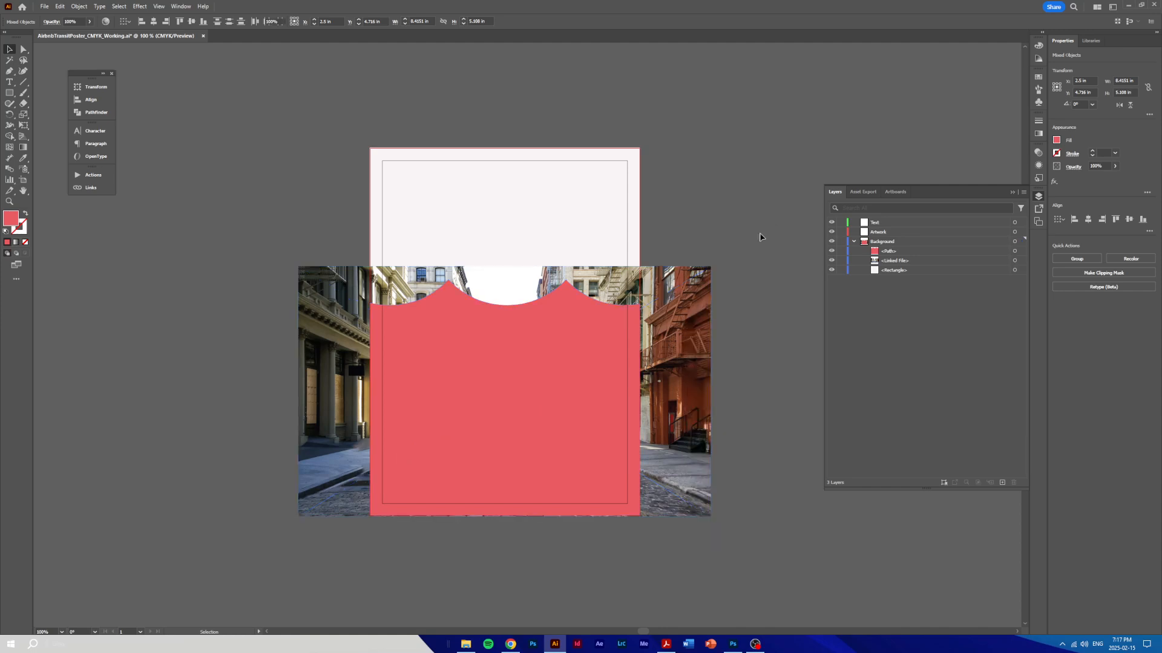
# Step: Copy the red scalloped shape, and make a clipping mask from that shape and the street image
pyautogui.click(467, 393)
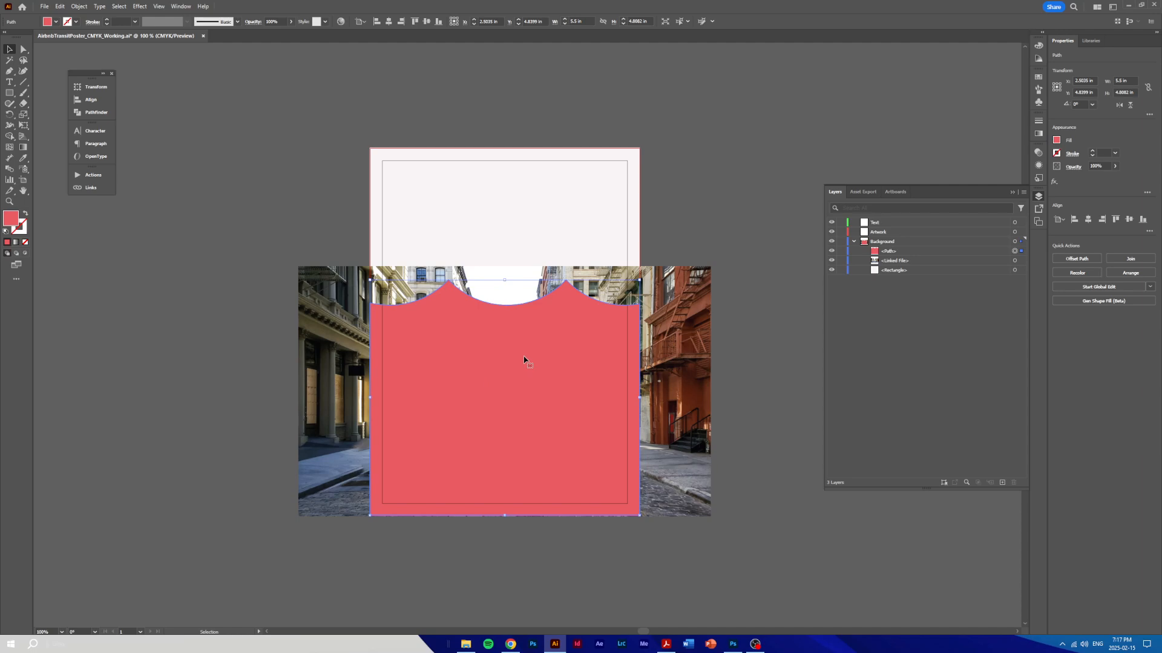
pyautogui.press('a')
pyautogui.press('v')
pyautogui.press('shift')
pyautogui.keyDown('shift'); pyautogui.click(675, 336); pyautogui.keyUp('shift')
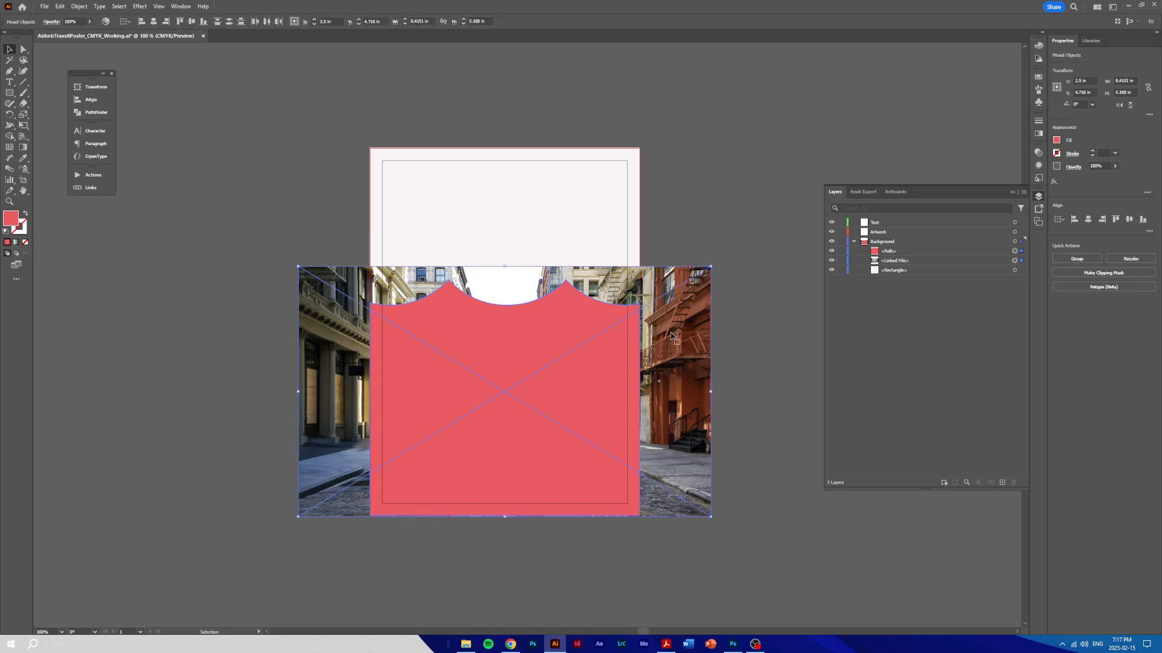
pyautogui.rightClick(676, 329)
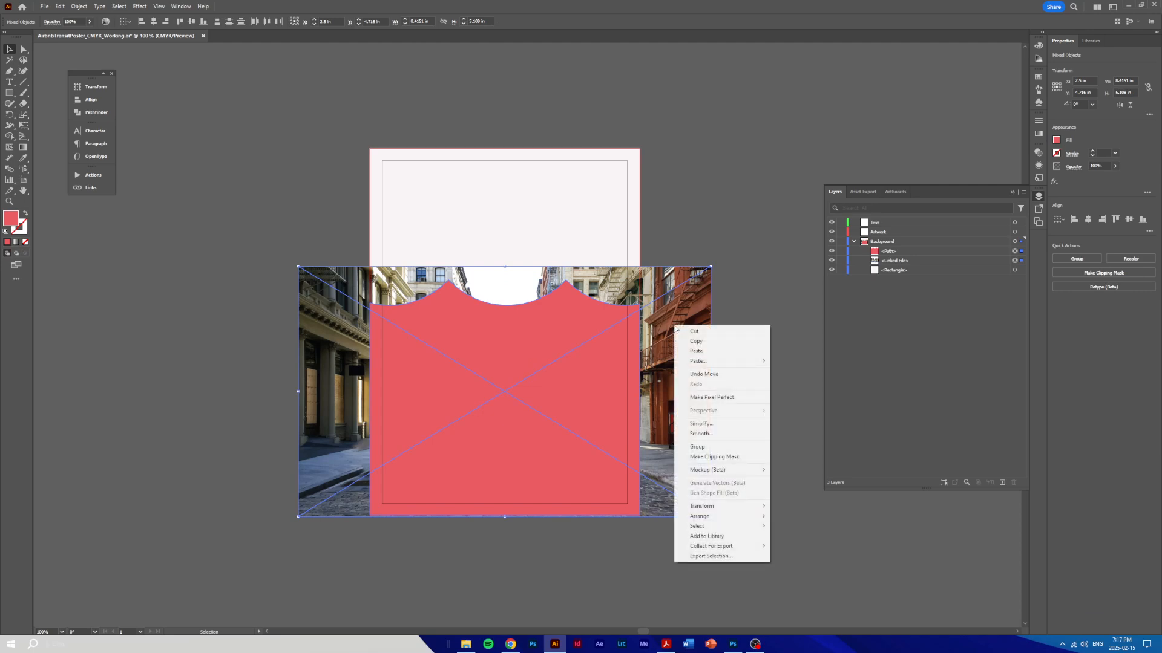
pyautogui.click(728, 458)
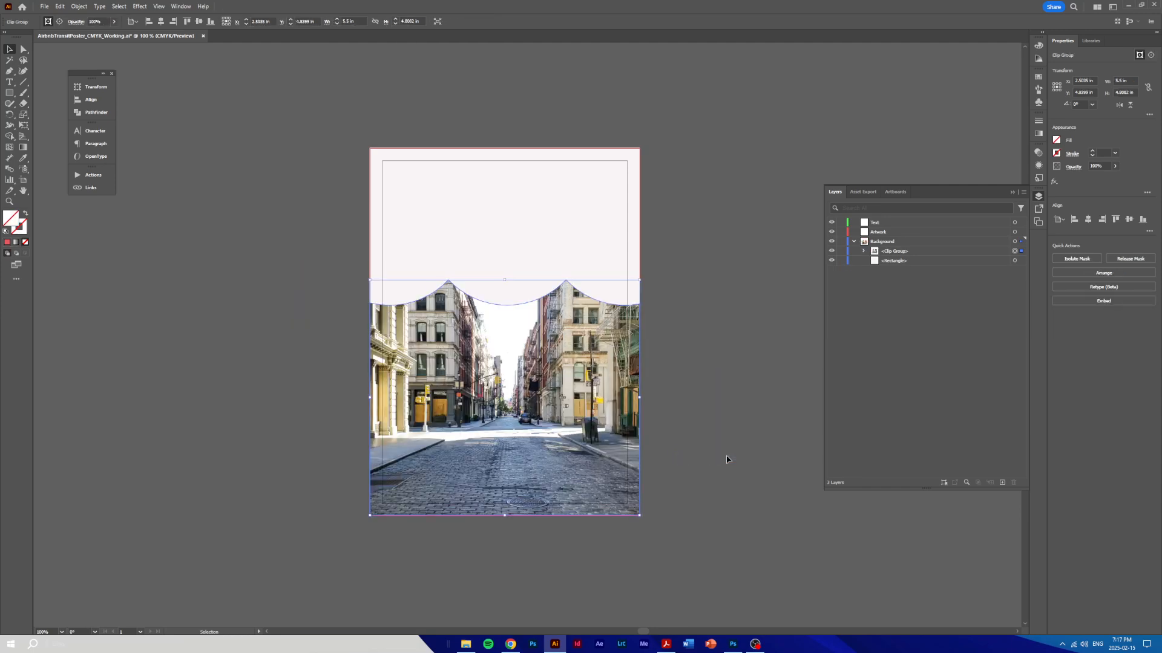
pyautogui.click(726, 469)
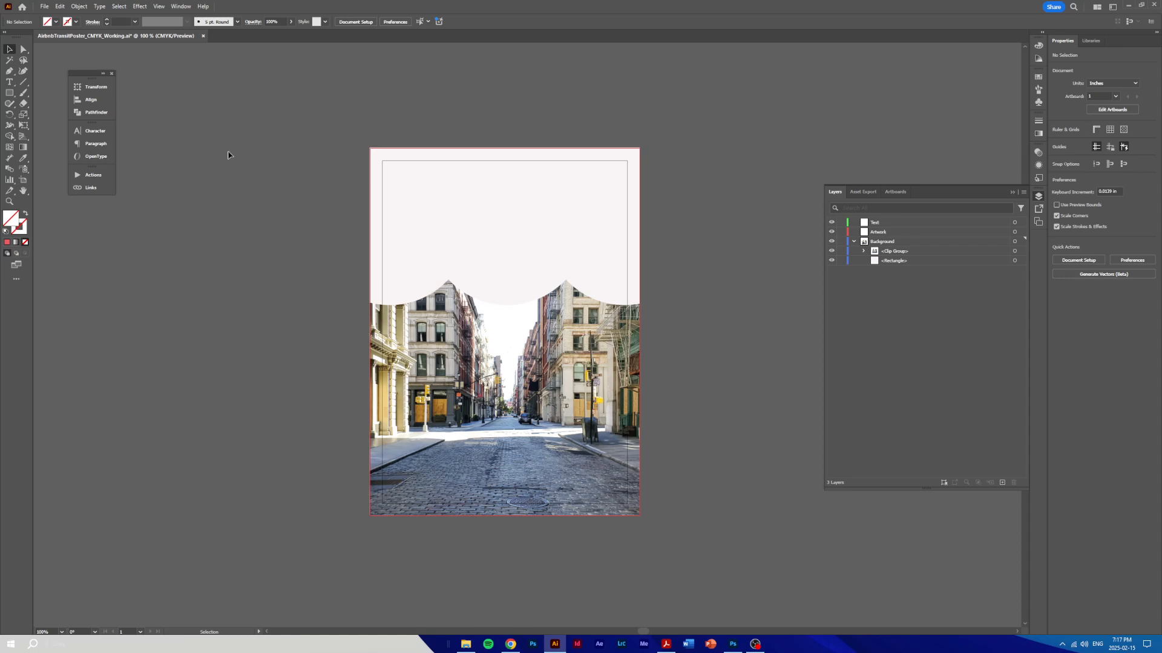
# Step: Paste the copied red shape in place and move it beneath the clip group in the Background layer
pyautogui.click(65, 6)
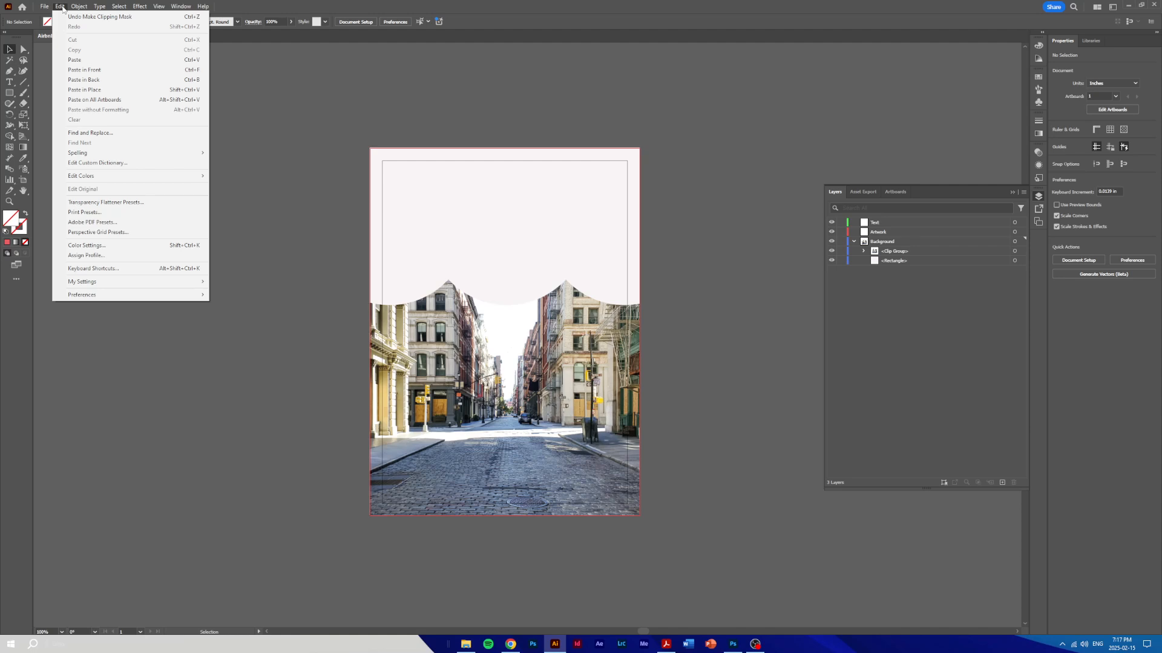
pyautogui.click(80, 91)
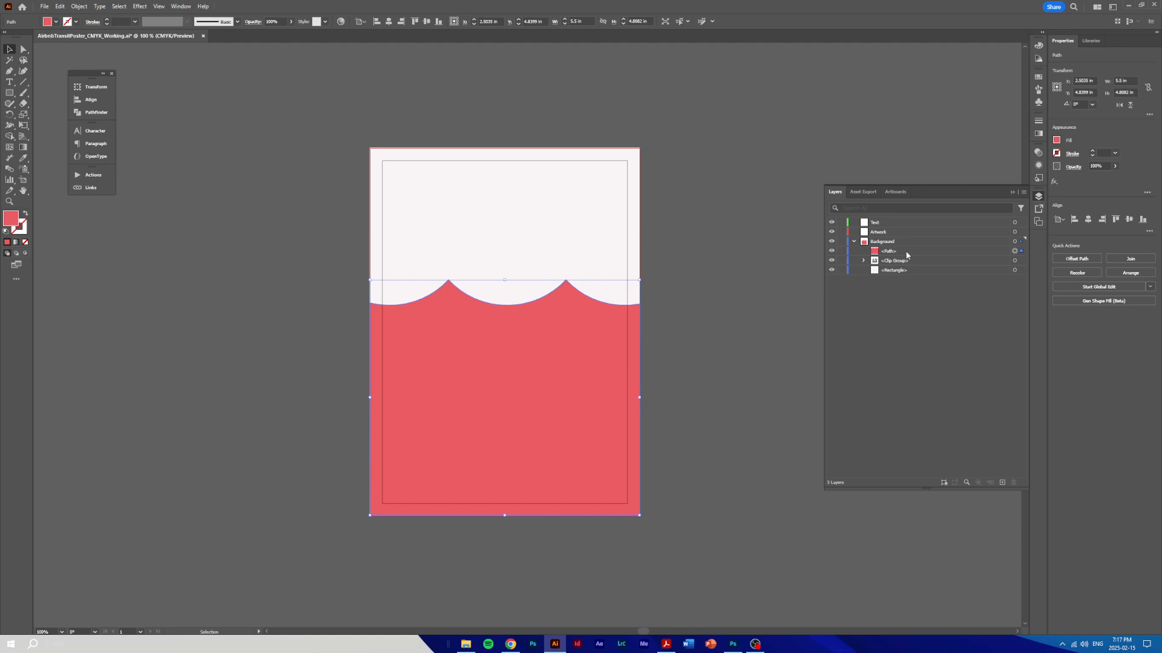
pyautogui.moveTo(906, 255); pyautogui.dragTo(911, 269)
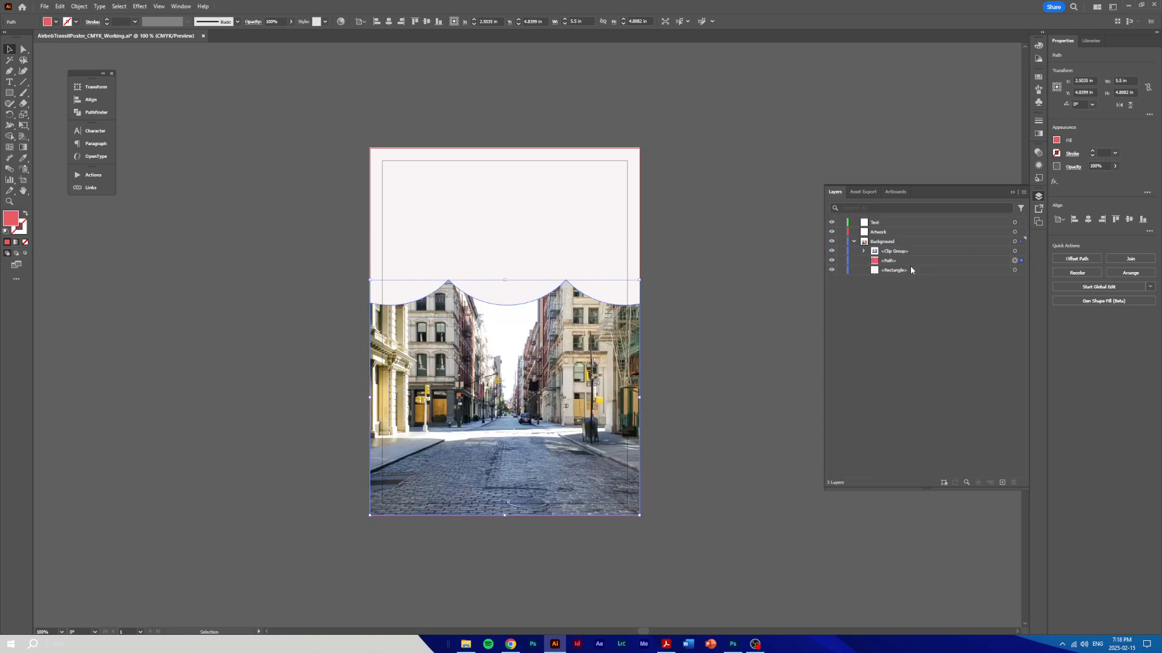
pyautogui.click(768, 332)
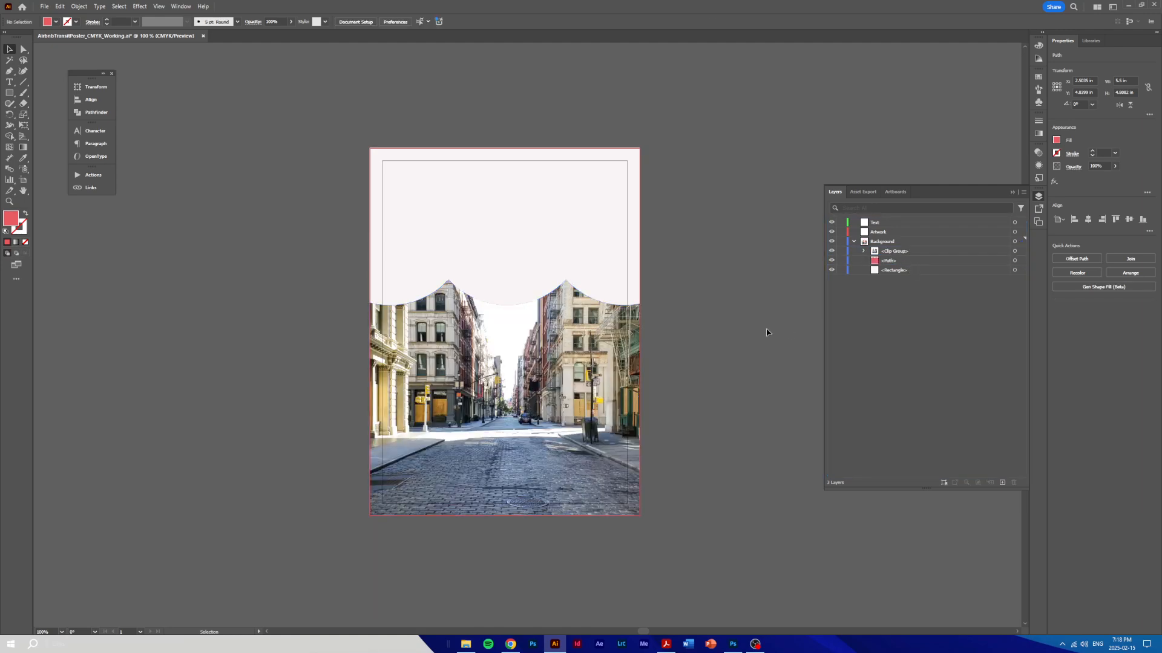
# Step: Set the clipped street image's blend mode to Soft Light, trying Multiply and Screen first
pyautogui.click(544, 372)
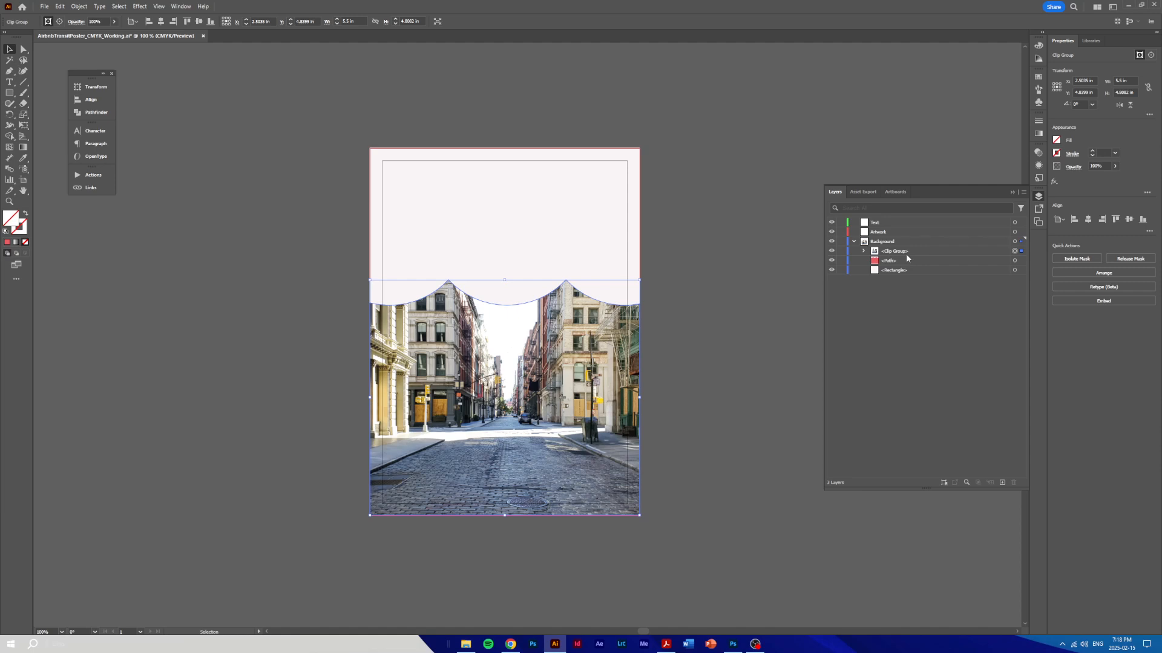
pyautogui.click(181, 8)
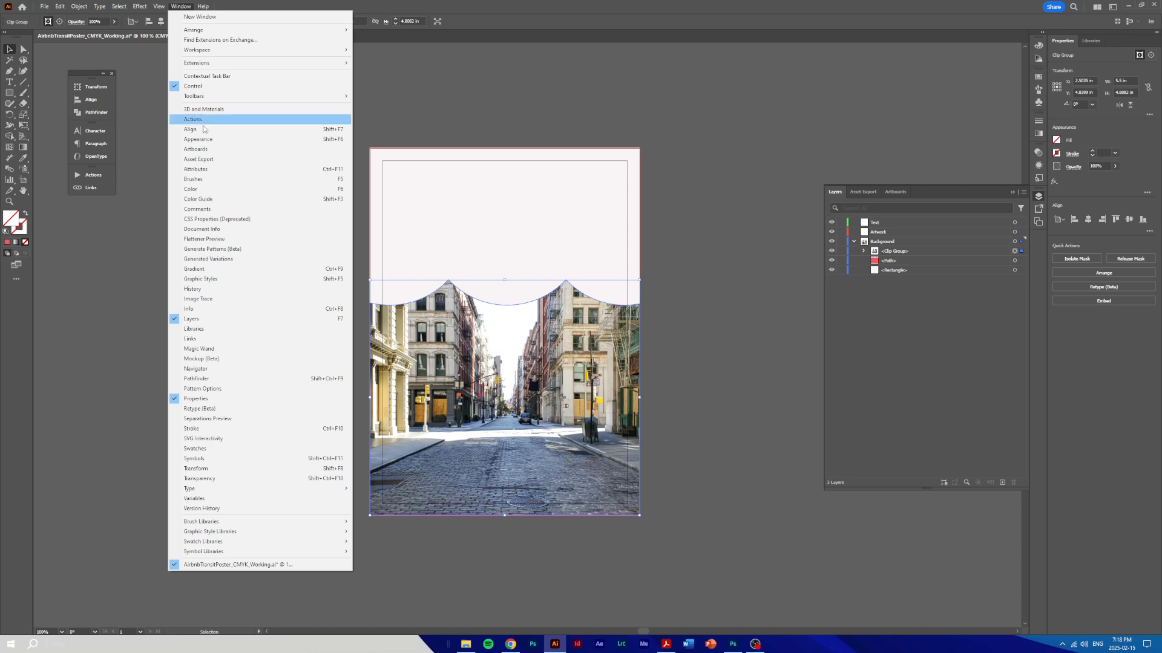
pyautogui.click(231, 141)
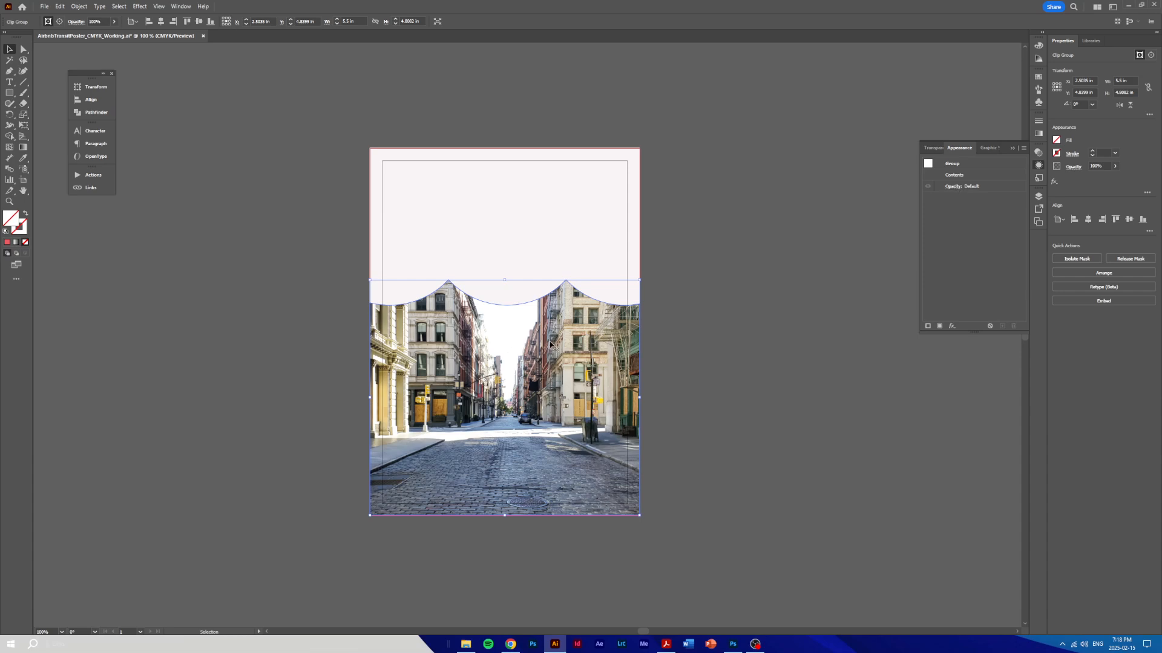
pyautogui.click(953, 188)
pyautogui.click(888, 204)
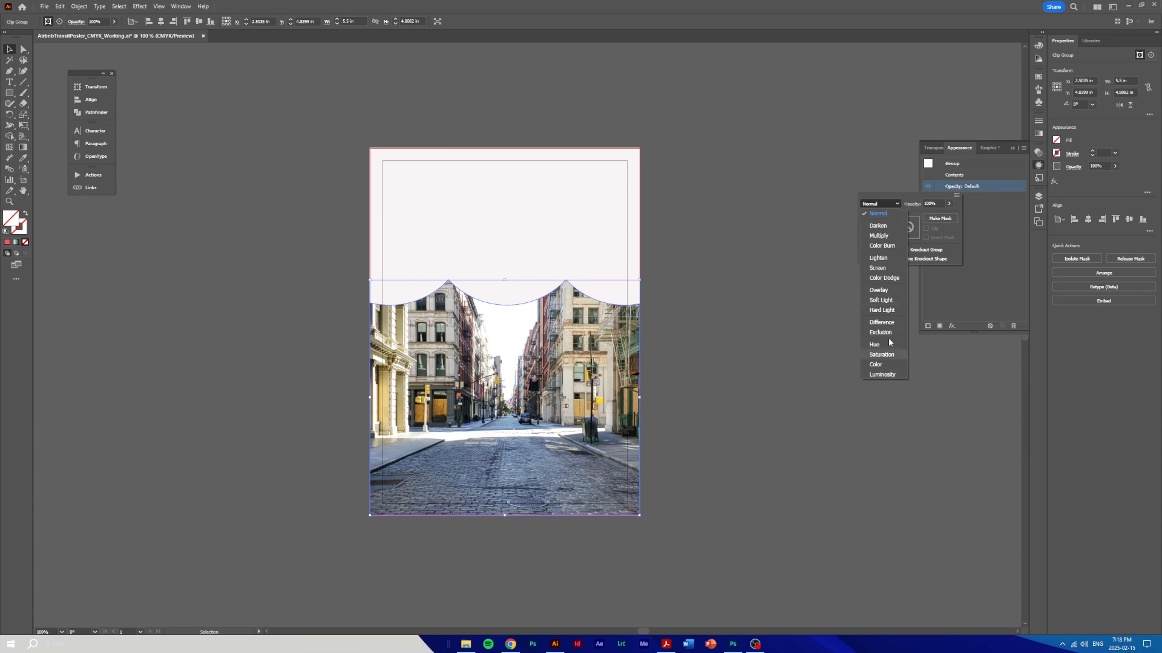
pyautogui.click(887, 238)
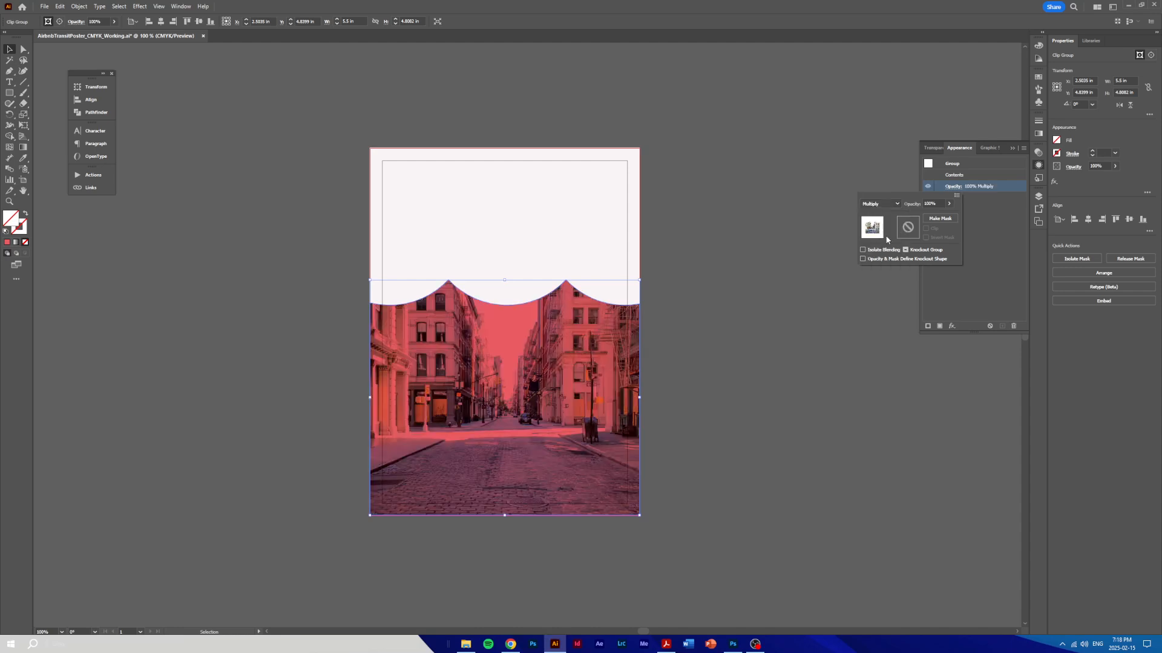
pyautogui.click(887, 204)
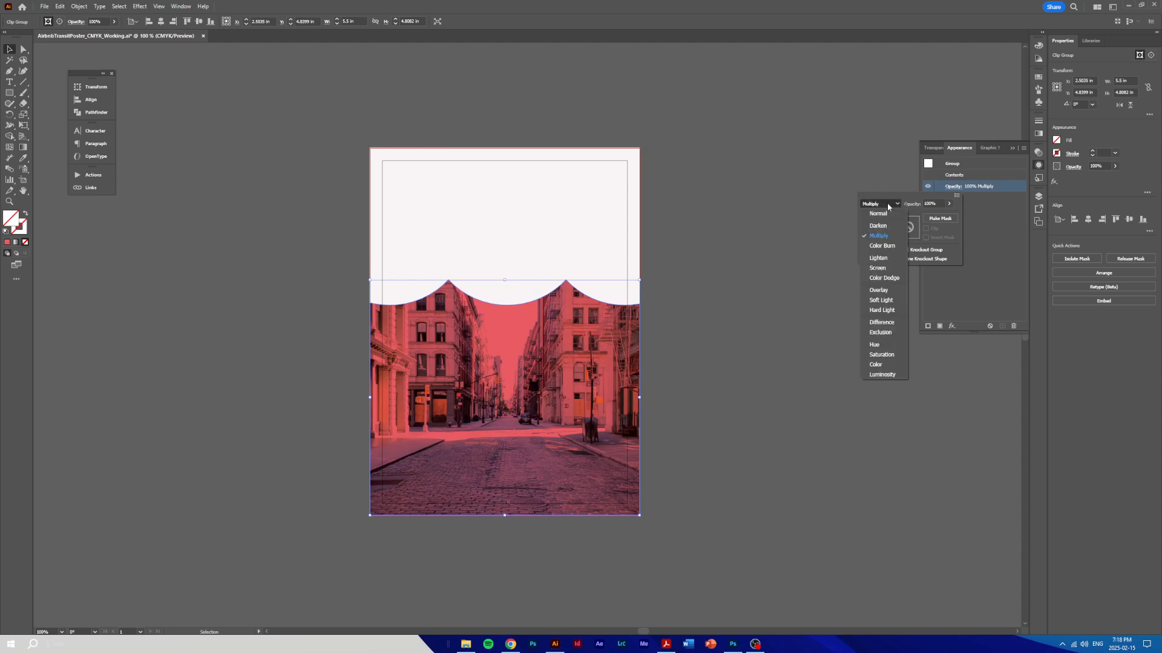
pyautogui.click(888, 267)
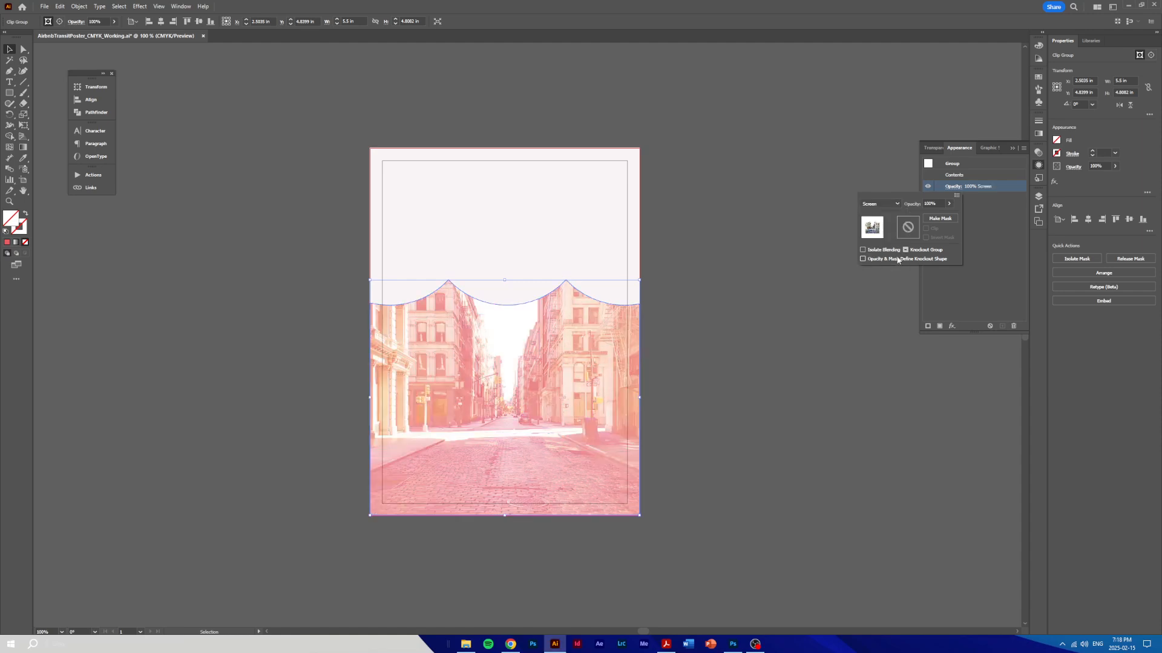
pyautogui.click(890, 204)
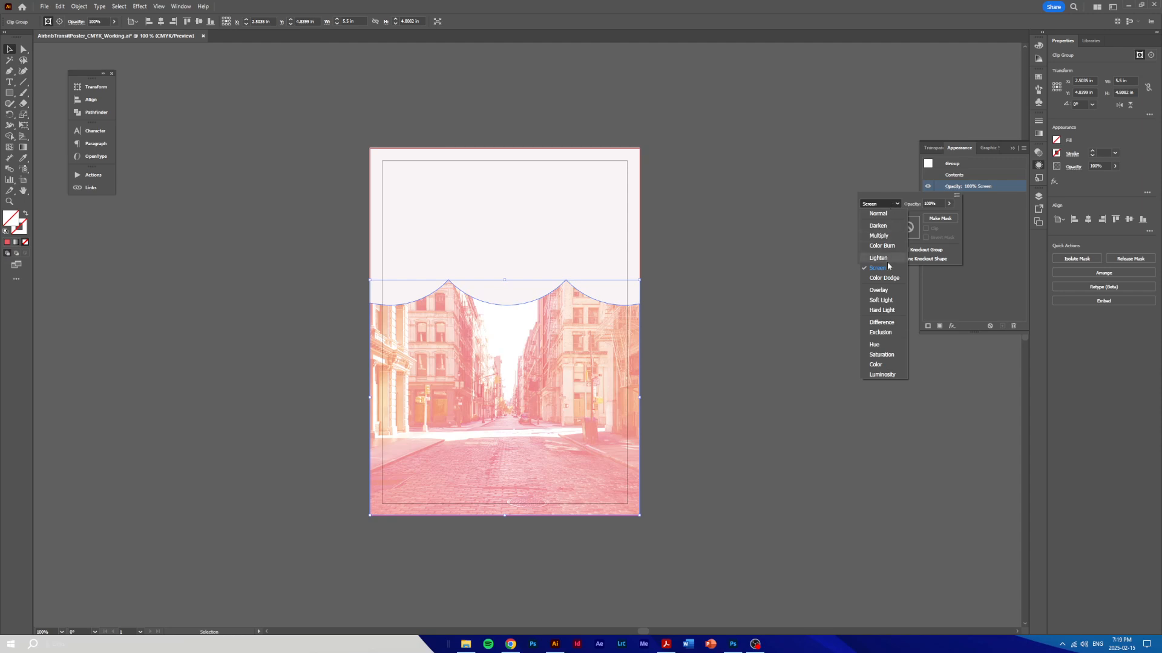
pyautogui.click(881, 300)
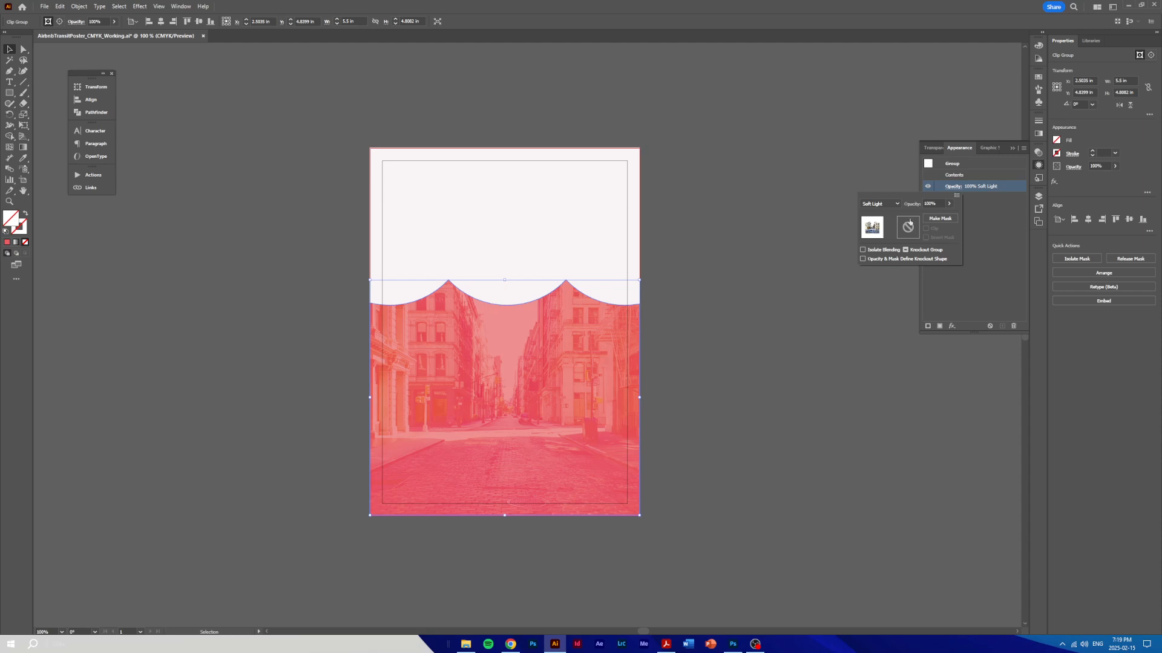
# Step: Set the clipped street image's opacity to 75% and close the appearance settings
pyautogui.click(935, 203)
pyautogui.write('75')
pyautogui.press('Return')
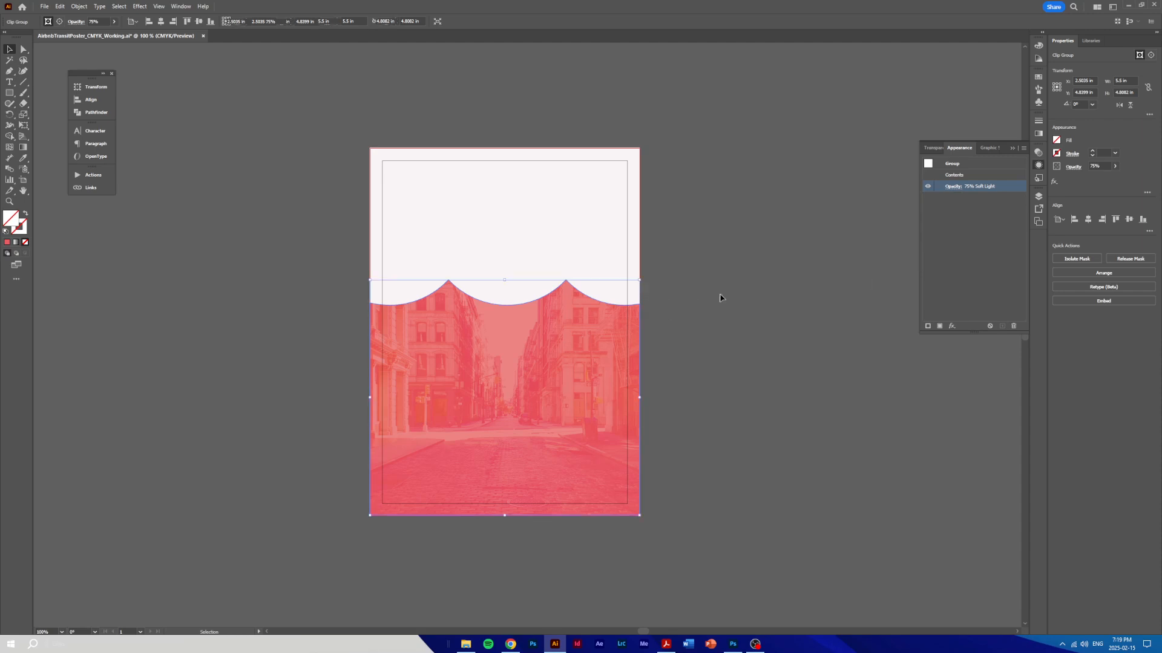
pyautogui.click(720, 297)
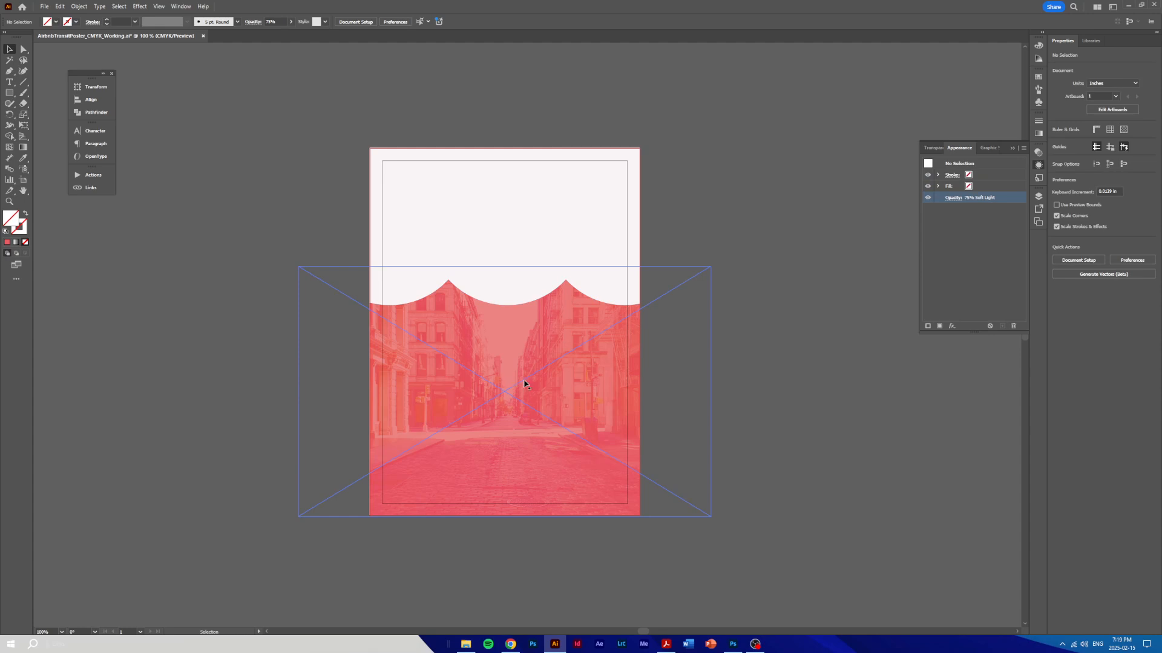
pyautogui.click(1040, 165)
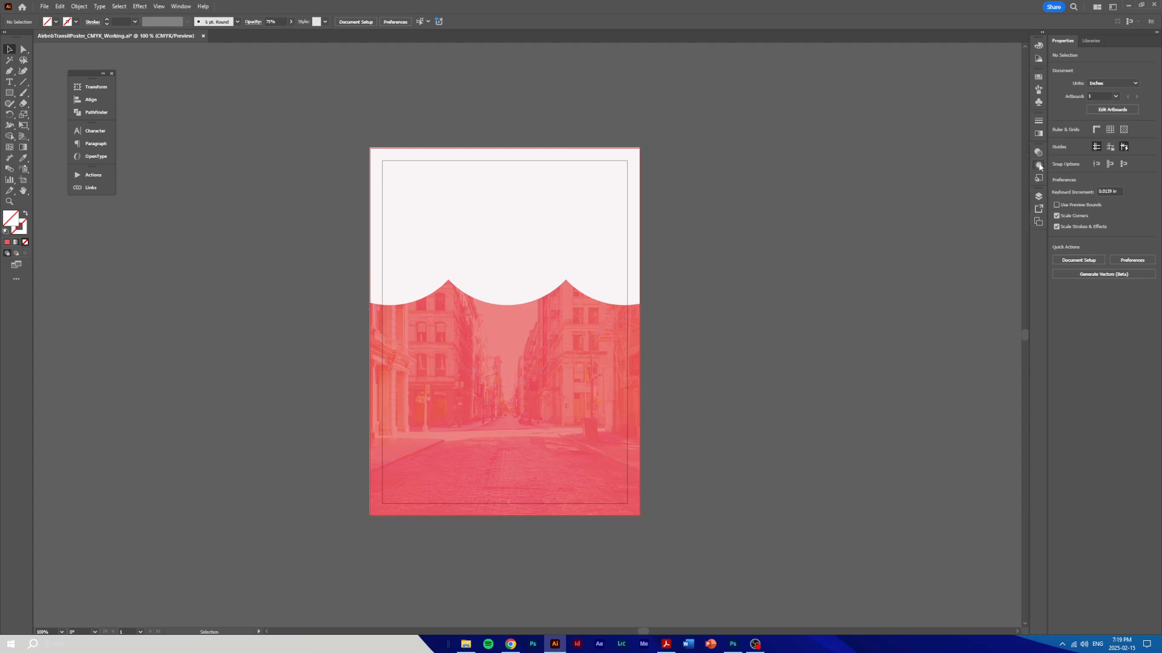
# Step: Lock the pale background rectangle inside the Background layer
pyautogui.click(1038, 196)
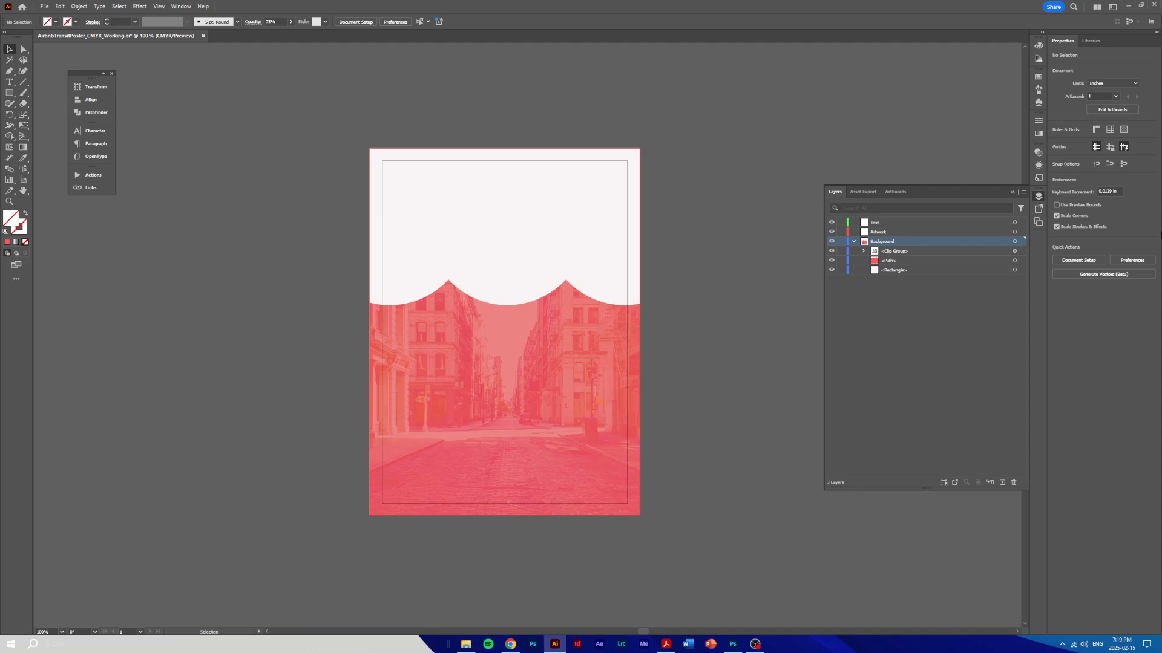
pyautogui.click(841, 271)
pyautogui.click(905, 271)
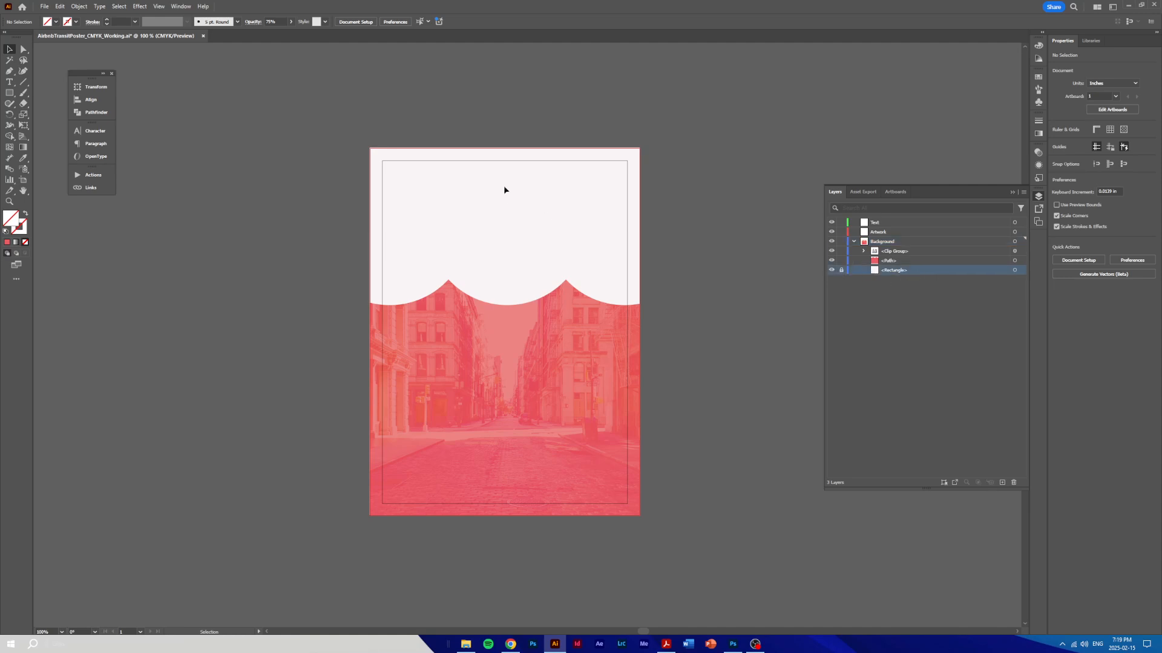
# Step: Flatten the transparency of the clipped street image and the red shape beneath it using the High Resolution preset
pyautogui.moveTo(706, 346); pyautogui.dragTo(437, 491)
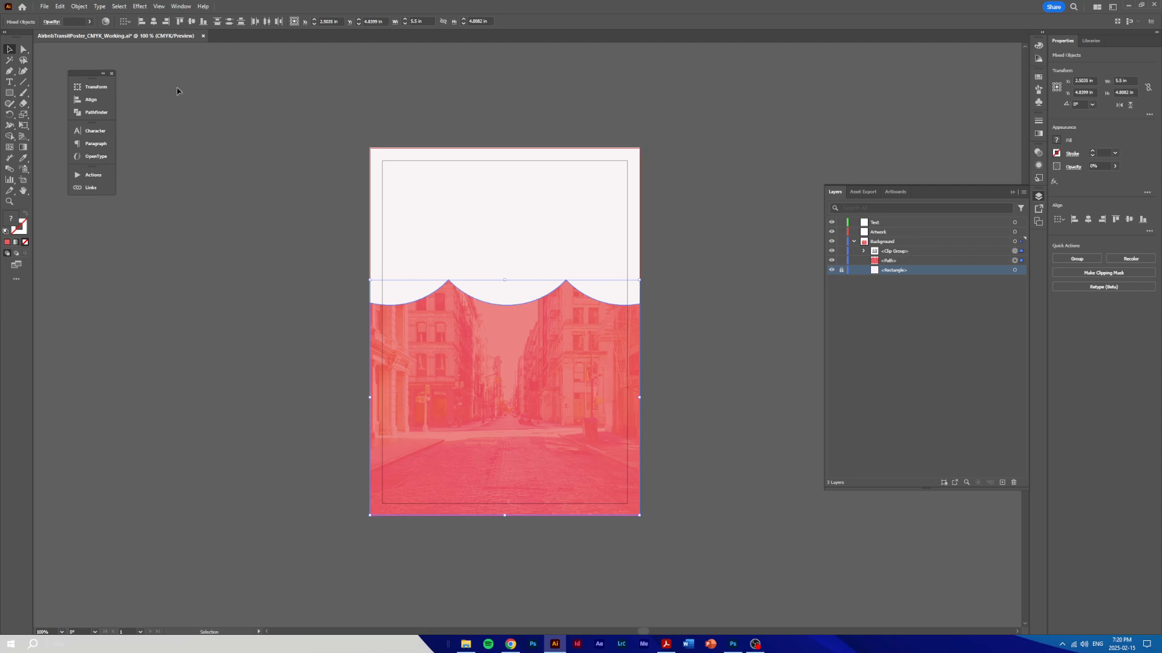
pyautogui.click(73, 7)
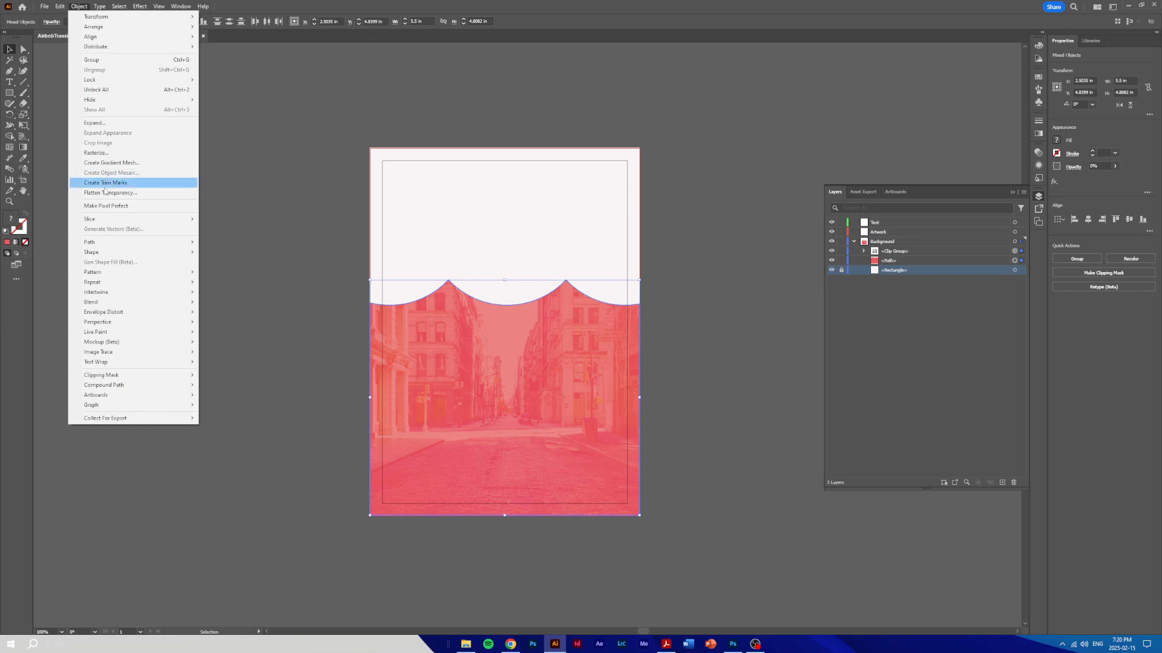
pyautogui.click(150, 198)
pyautogui.moveTo(528, 226); pyautogui.dragTo(214, 166)
pyautogui.click(239, 179)
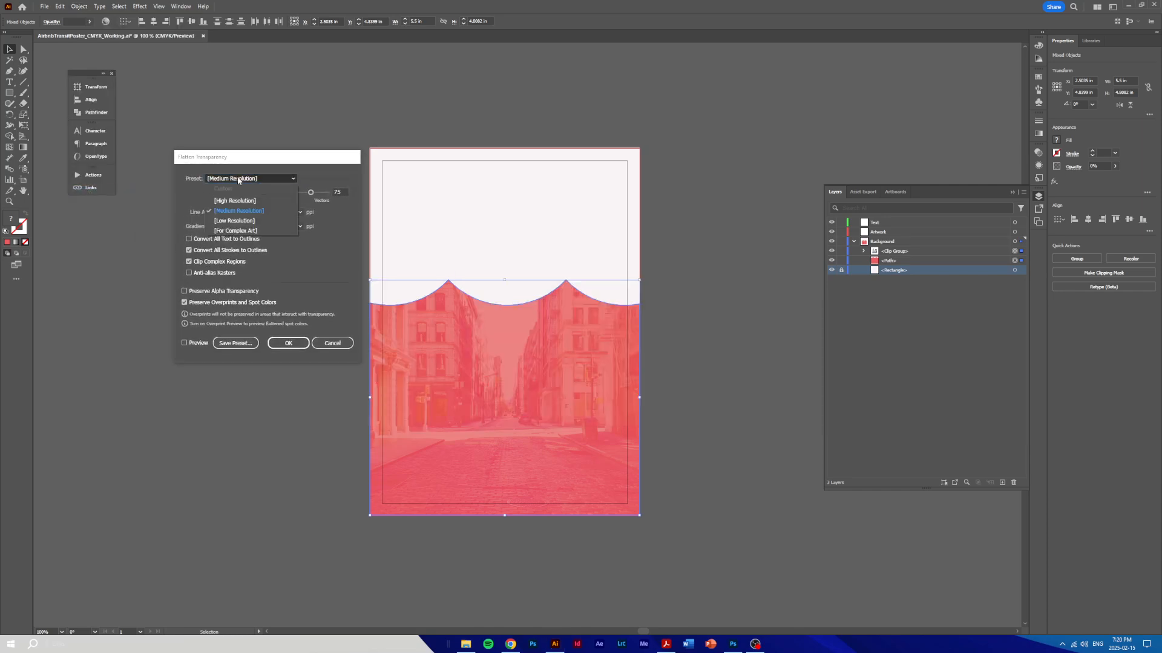
pyautogui.click(234, 200)
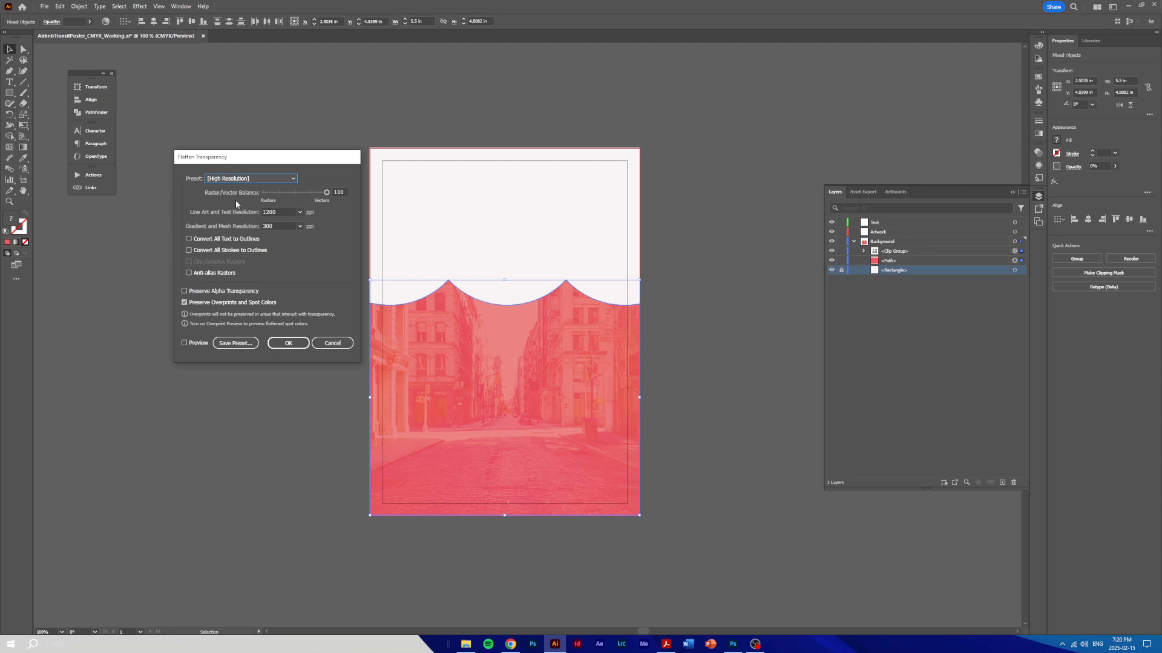
pyautogui.click(290, 344)
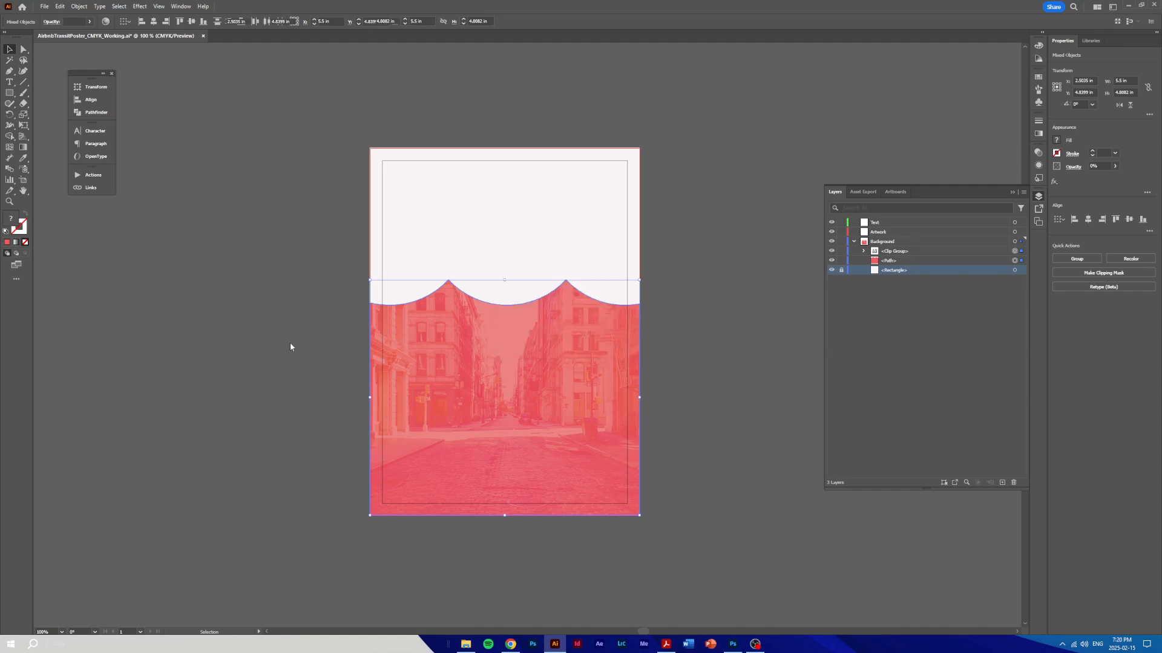
# Step: Examine the nested contents of the flattened group, then collapse the Background layer and deselect the artwork
pyautogui.click(918, 251)
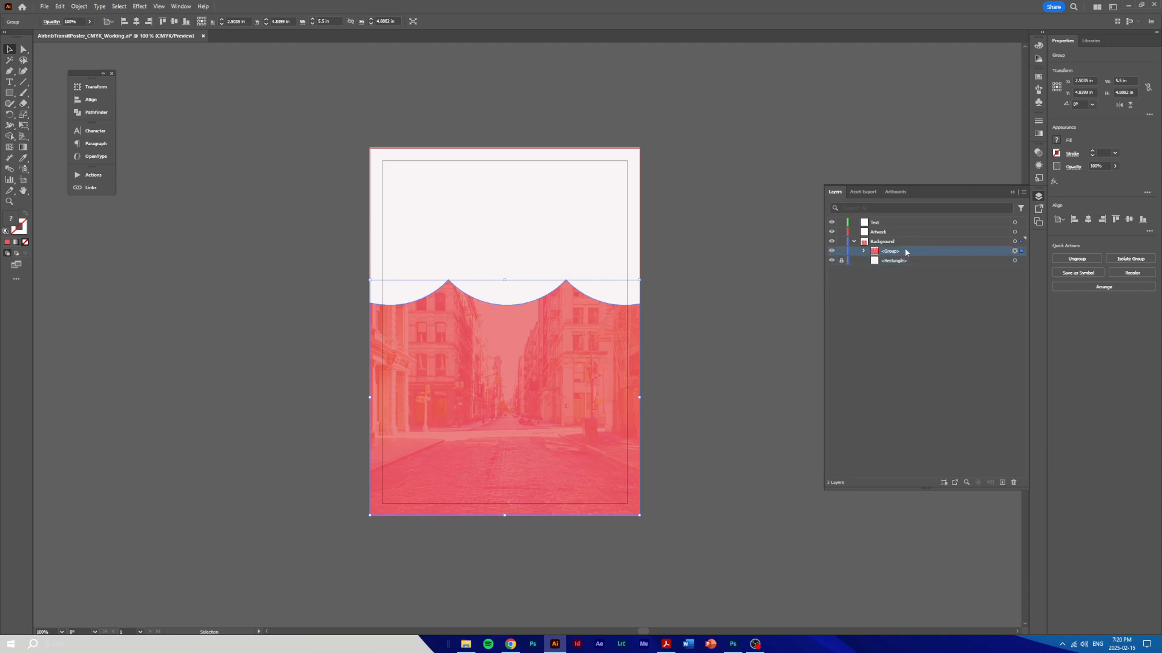
pyautogui.click(863, 251)
pyautogui.click(874, 261)
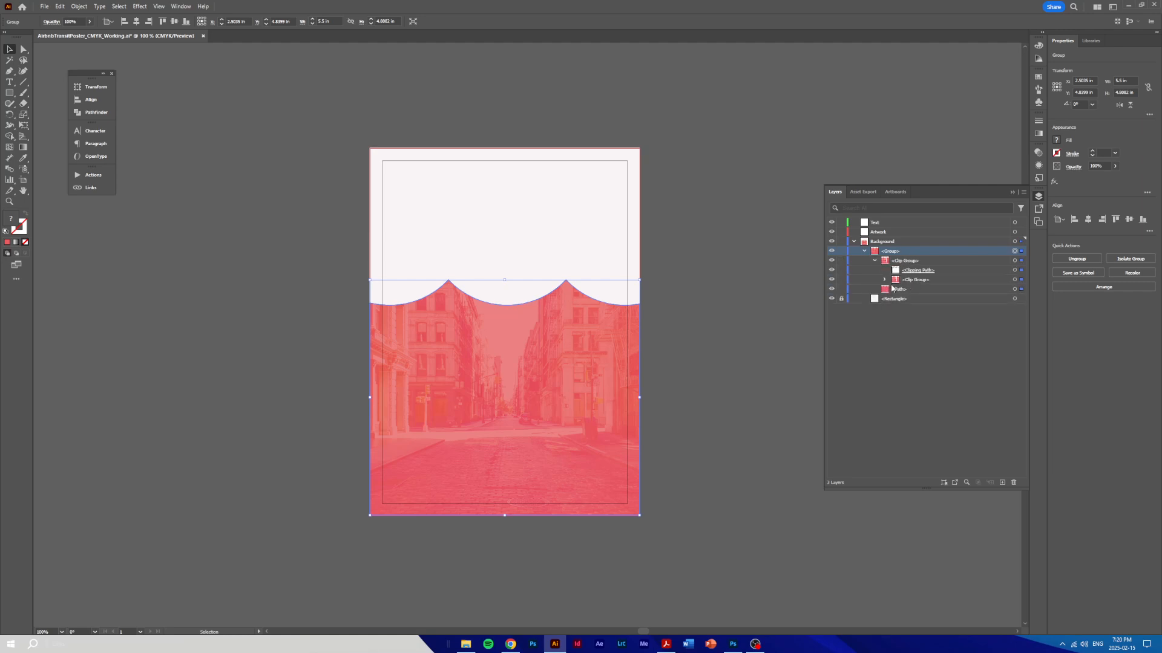
pyautogui.click(885, 280)
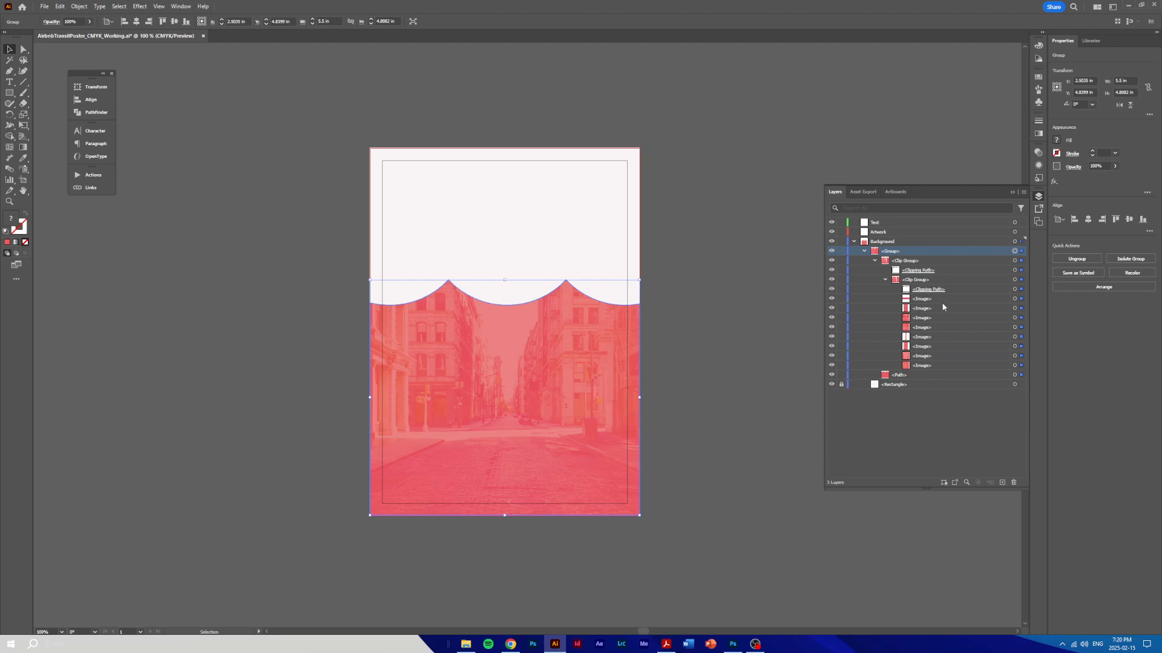
pyautogui.click(864, 251)
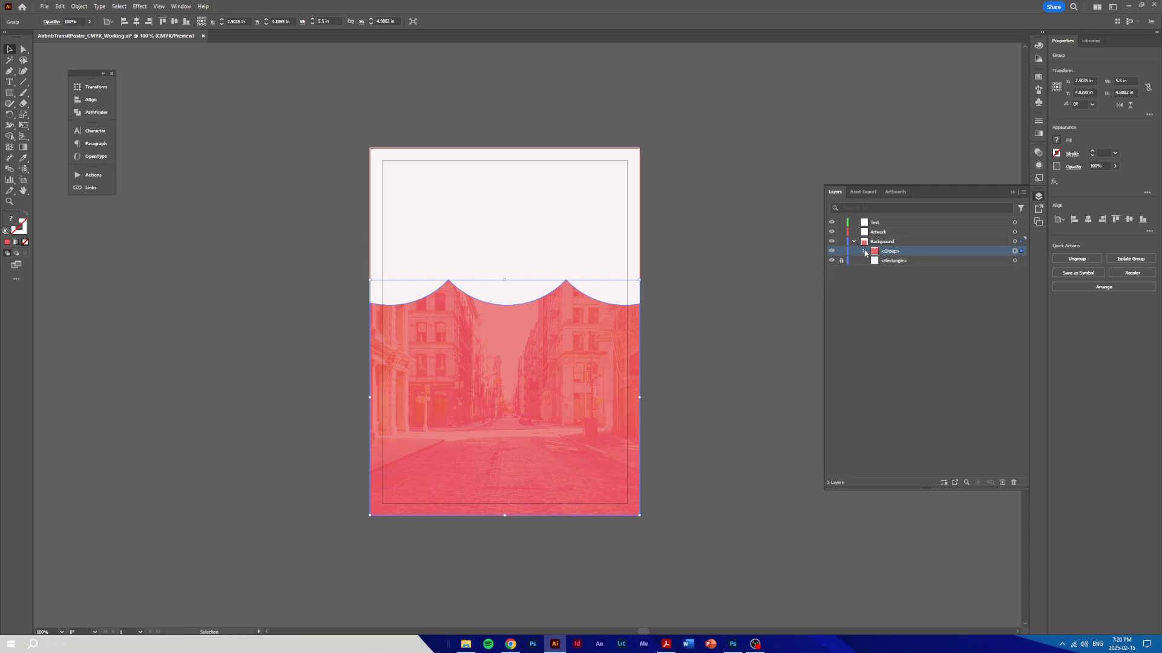
pyautogui.click(853, 241)
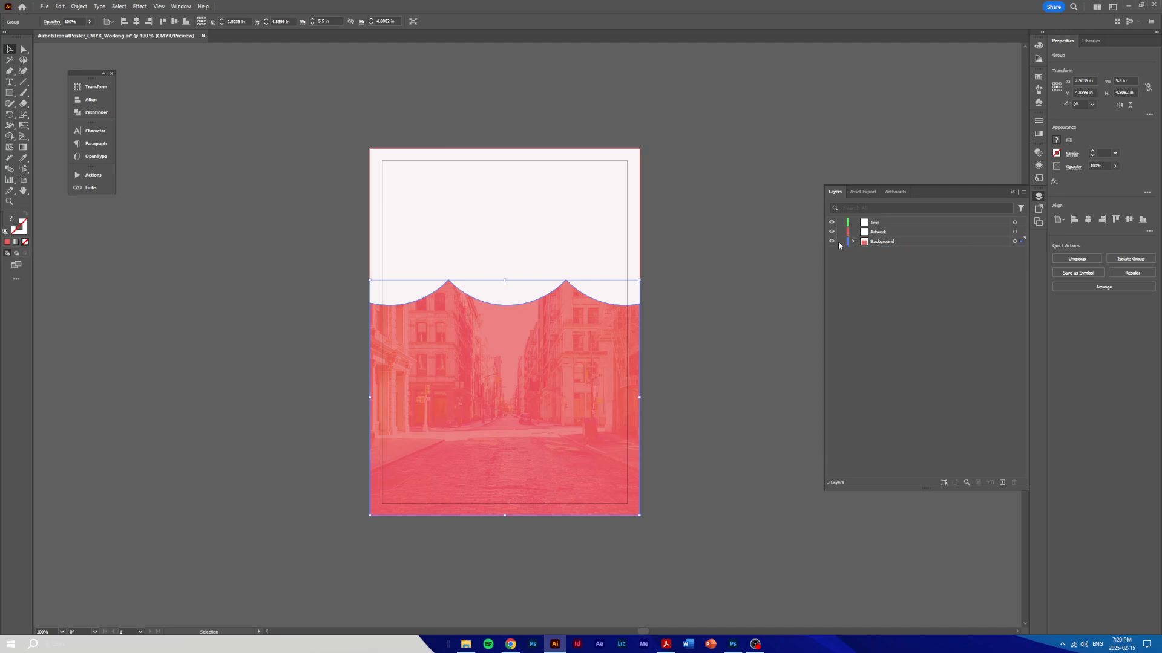
pyautogui.click(768, 235)
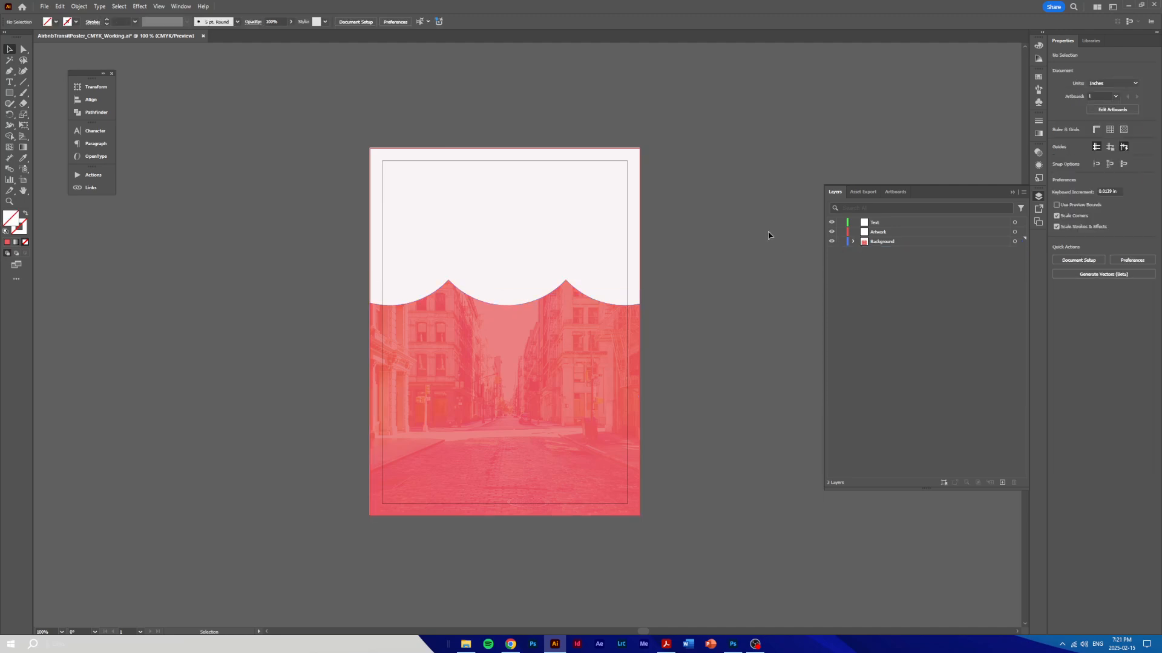